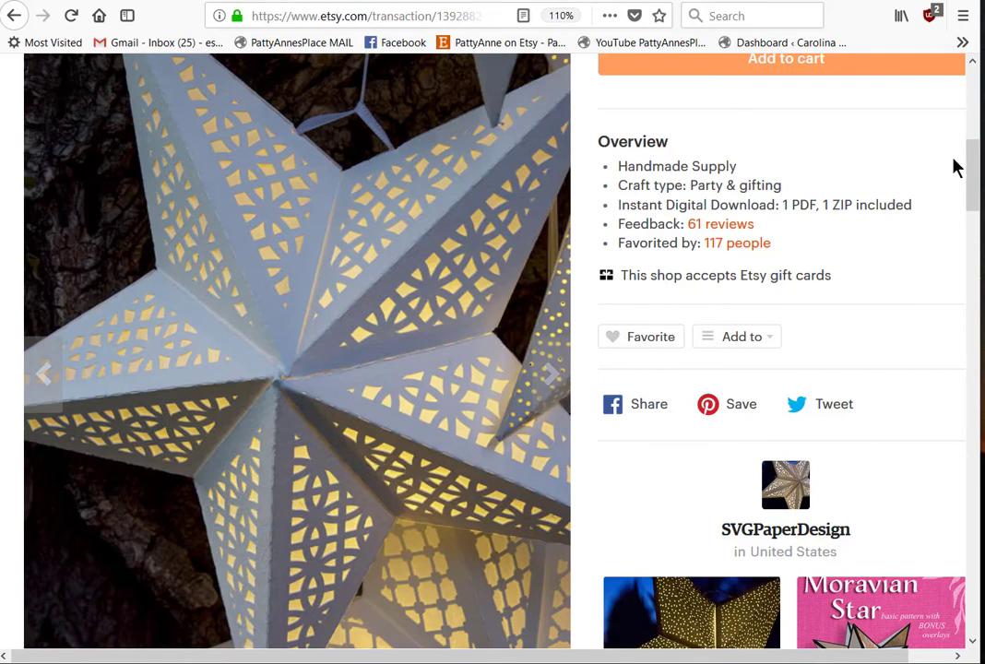
Step: Review the Lace Cutouts star lantern listing's overview and seller details on Etsy, and switch to the 3d star lace project in Cricut Design Space
{"action": "mouse_move", "coordinate": [974, 175]}
{"action": "left_mouse_down"}
{"action": "mouse_move", "coordinate": [963, 212]}
{"action": "mouse_move", "coordinate": [970, 161]}
{"action": "left_mouse_up"}
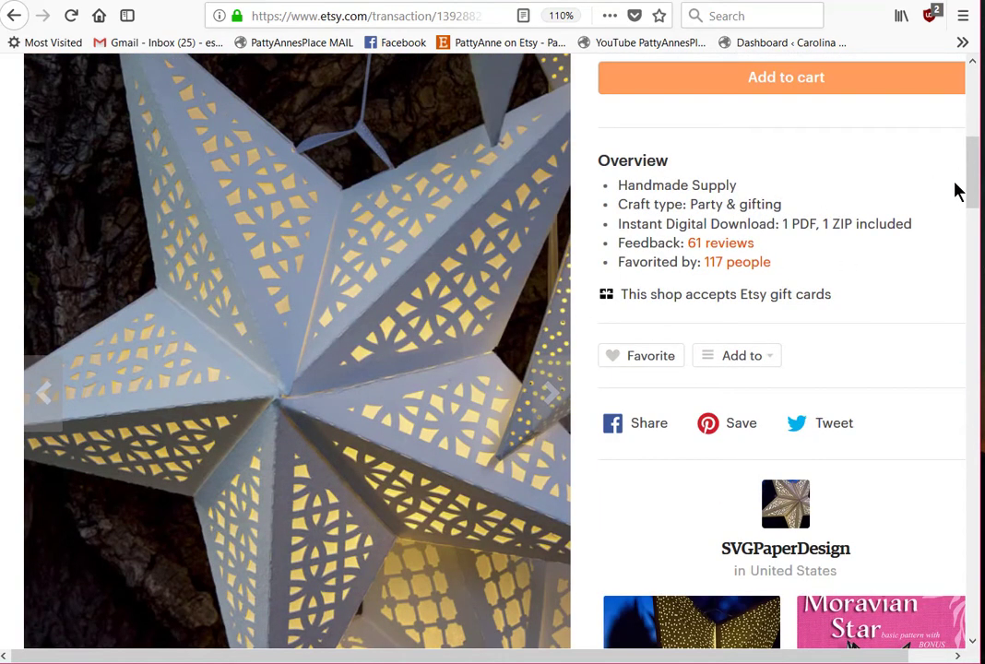
{"action": "left_click_drag", "start_coordinate": [970, 201], "coordinate": [970, 174]}
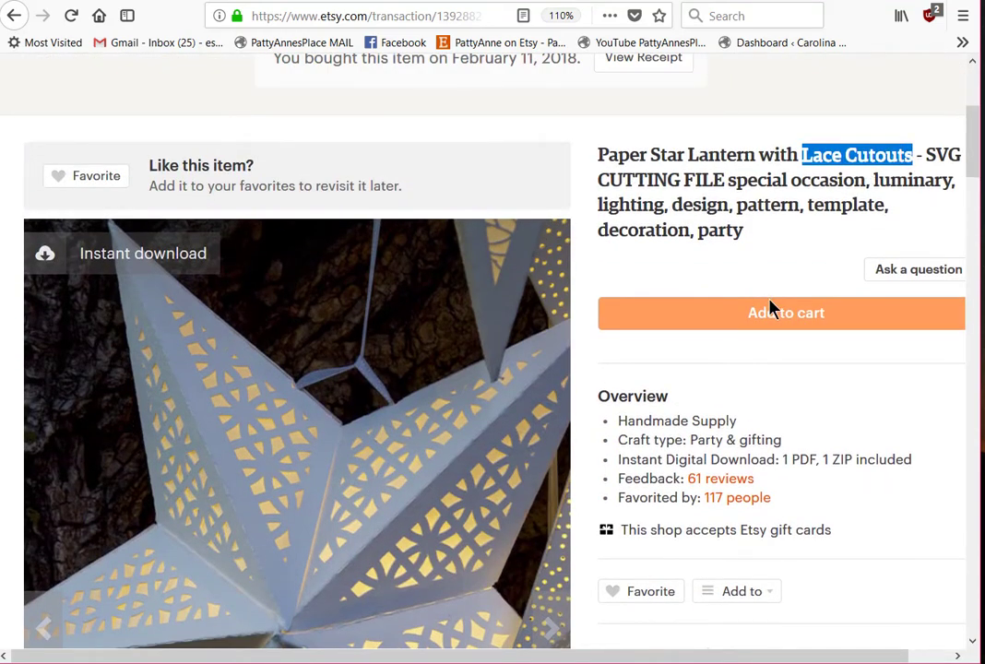
{"action": "scroll", "coordinate": [795, 281], "scroll_direction": "down", "scroll_amount": 3}
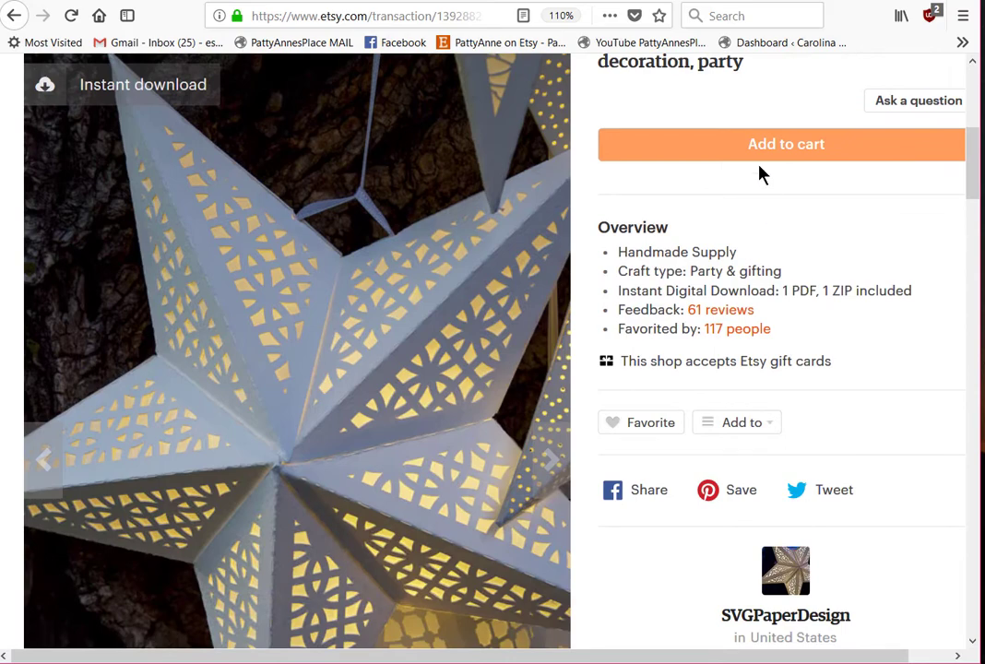
{"action": "scroll", "coordinate": [726, 328], "scroll_direction": "down", "scroll_amount": 4}
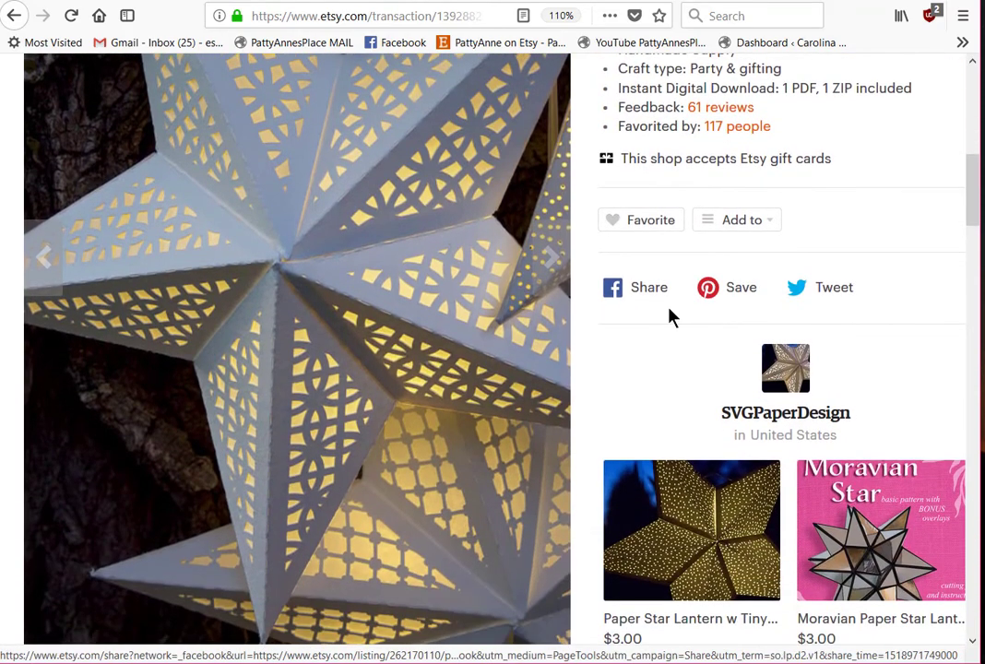
{"action": "left_click", "coordinate": [17, 3]}
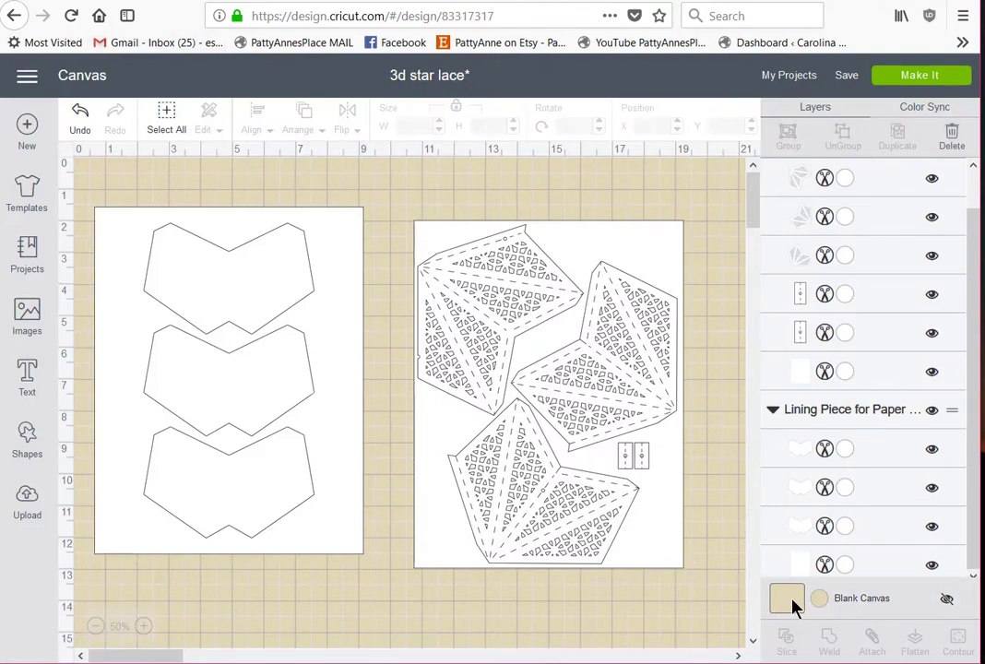
Step: Try a white canvas background, and restore the beige colour #E1D7B6
{"action": "left_click", "coordinate": [822, 599]}
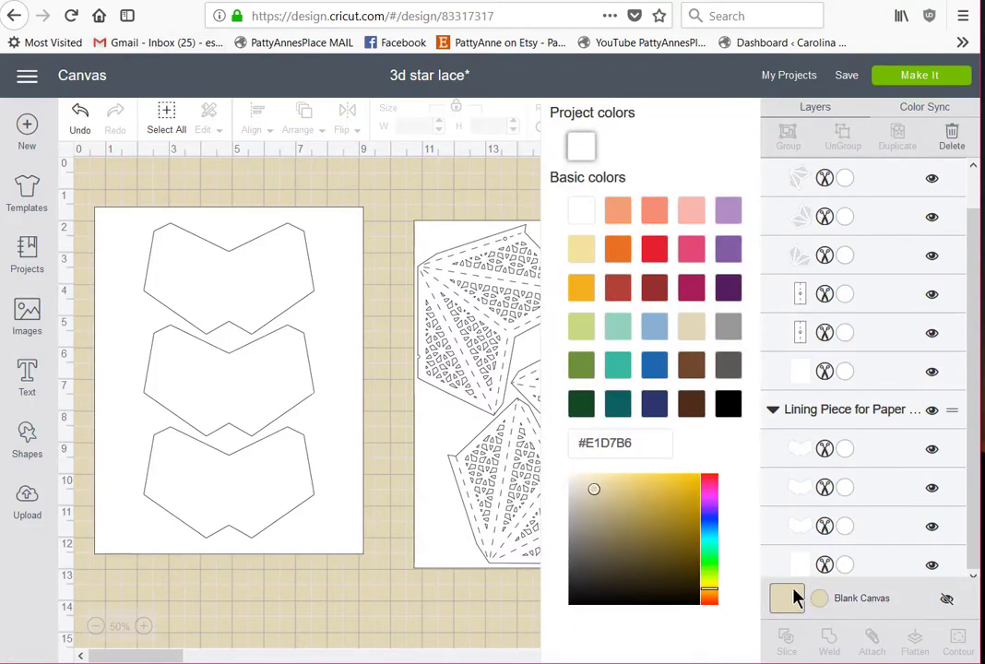
{"action": "left_click", "coordinate": [586, 208]}
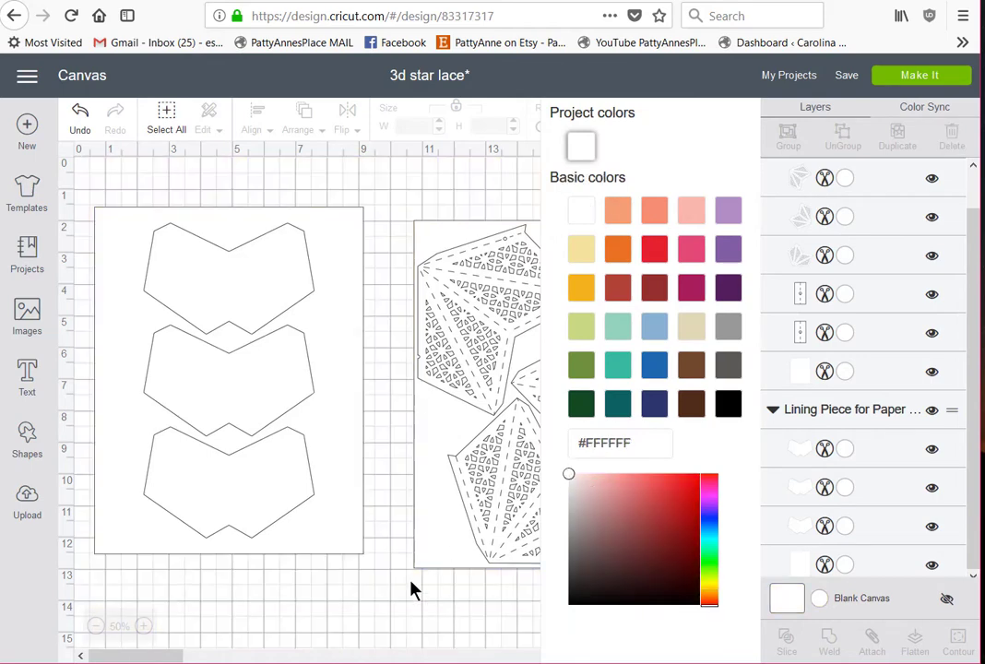
{"action": "left_click", "coordinate": [691, 326]}
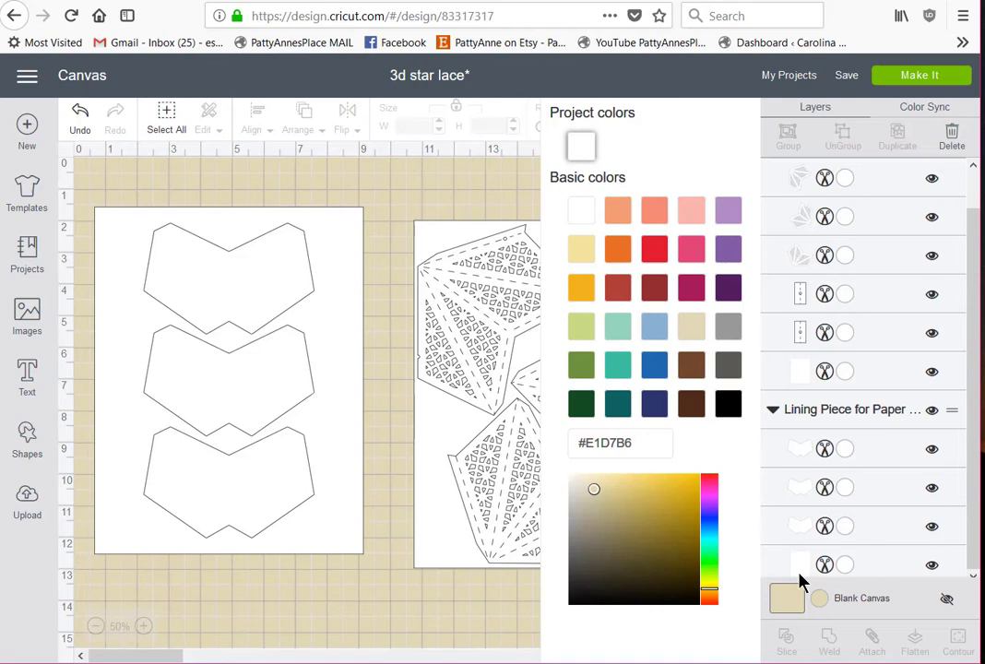
{"action": "left_click", "coordinate": [473, 614]}
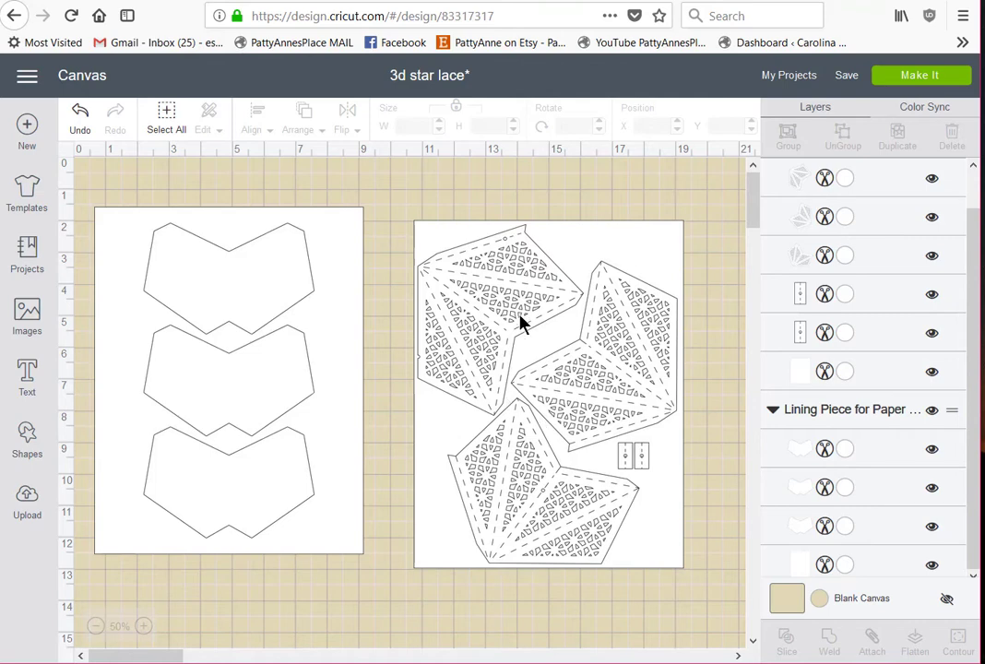
Step: Set the lace Paper Star Lantern group's height to 20 inches with proportions locked, and shift it slightly upward on the canvas
{"action": "left_click", "coordinate": [595, 359]}
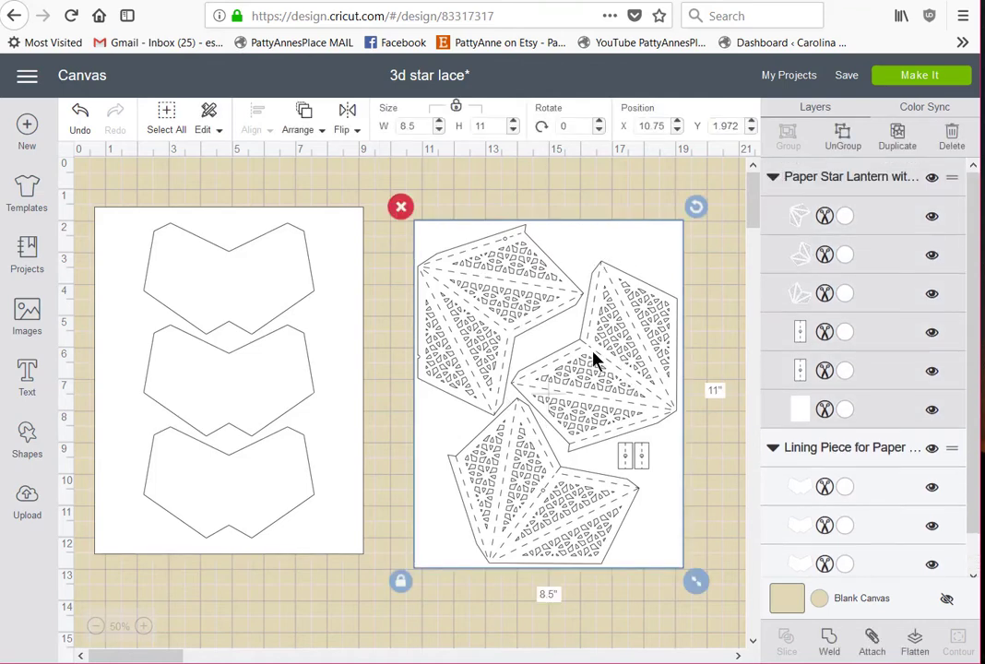
{"action": "left_click", "coordinate": [476, 123]}
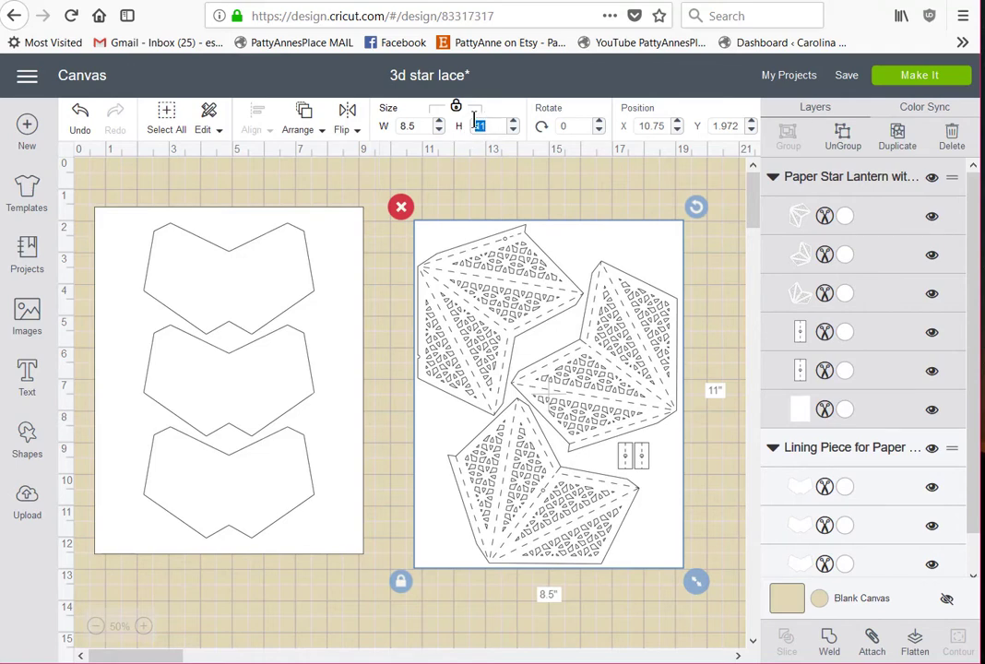
{"action": "type", "text": "20"}
{"action": "key", "text": "Return"}
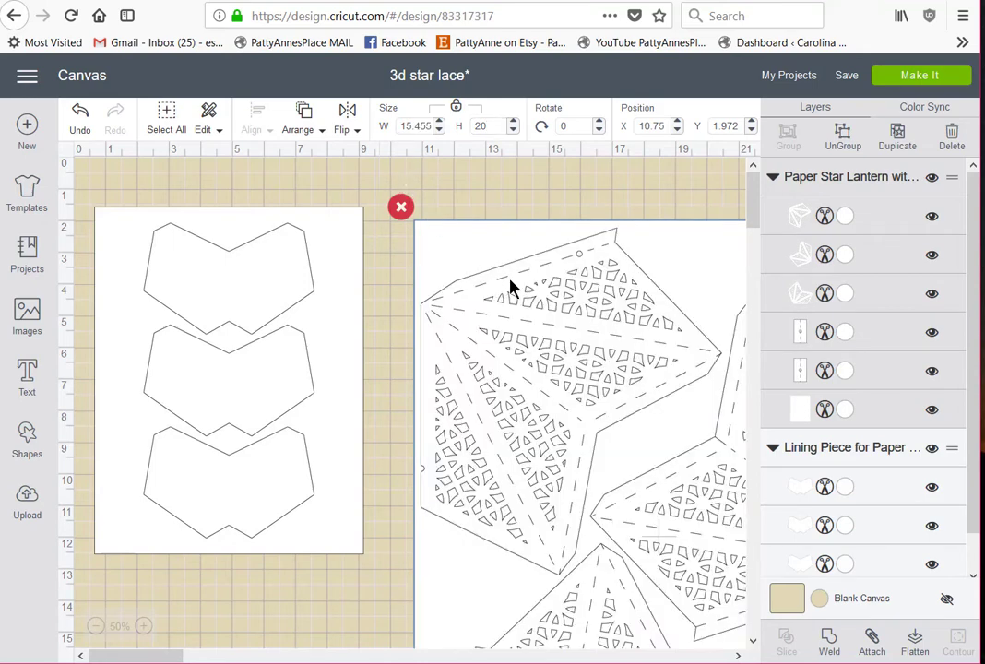
{"action": "mouse_move", "coordinate": [511, 288]}
{"action": "left_mouse_down"}
{"action": "mouse_move", "coordinate": [505, 237]}
{"action": "mouse_move", "coordinate": [514, 265]}
{"action": "left_mouse_up"}
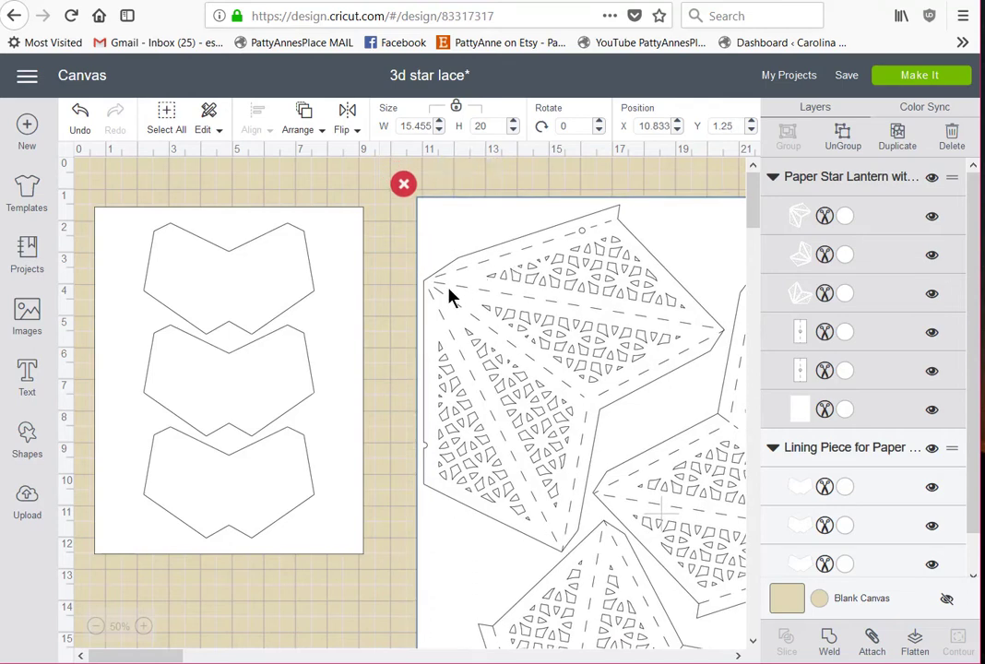
Step: Set the Lining Piece group's height to 20 inches, proportions locked, and move it to about X 1.264, Y 1.944
{"action": "left_click", "coordinate": [345, 284]}
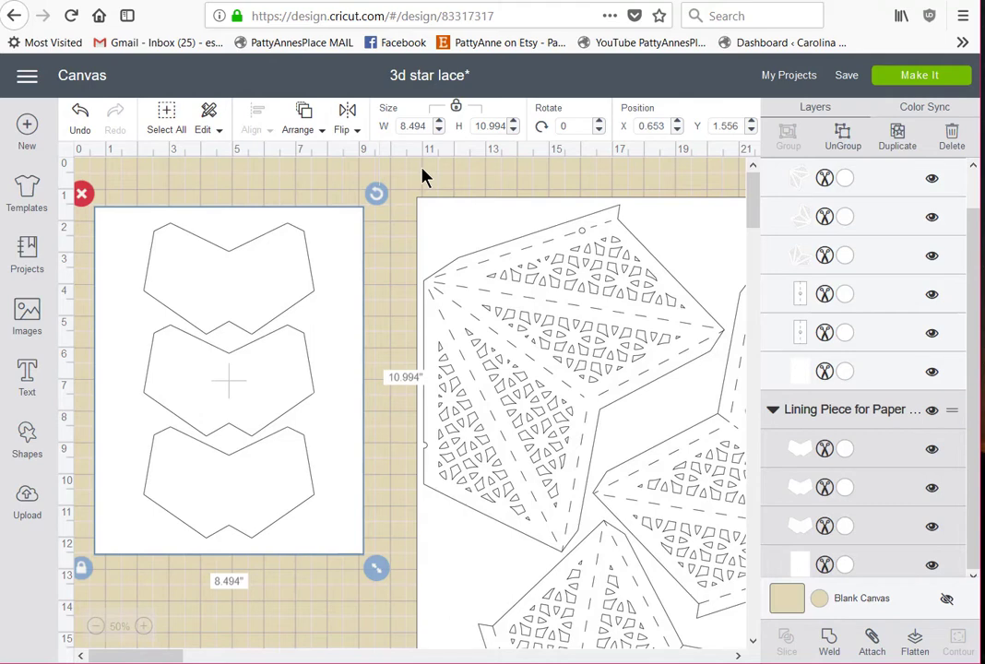
{"action": "double_click", "coordinate": [492, 125]}
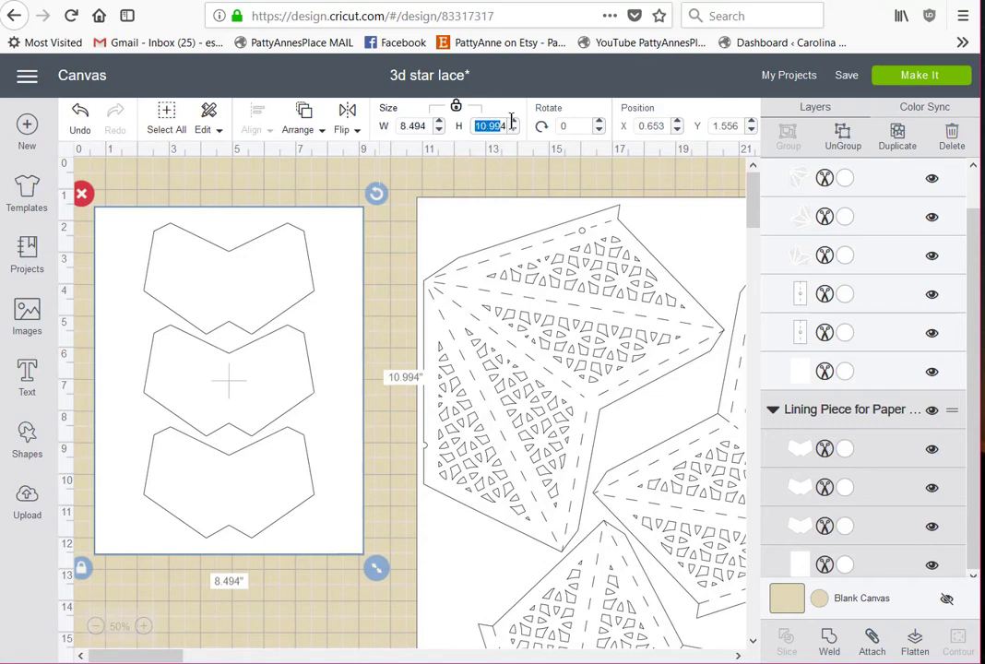
{"action": "type", "text": "20"}
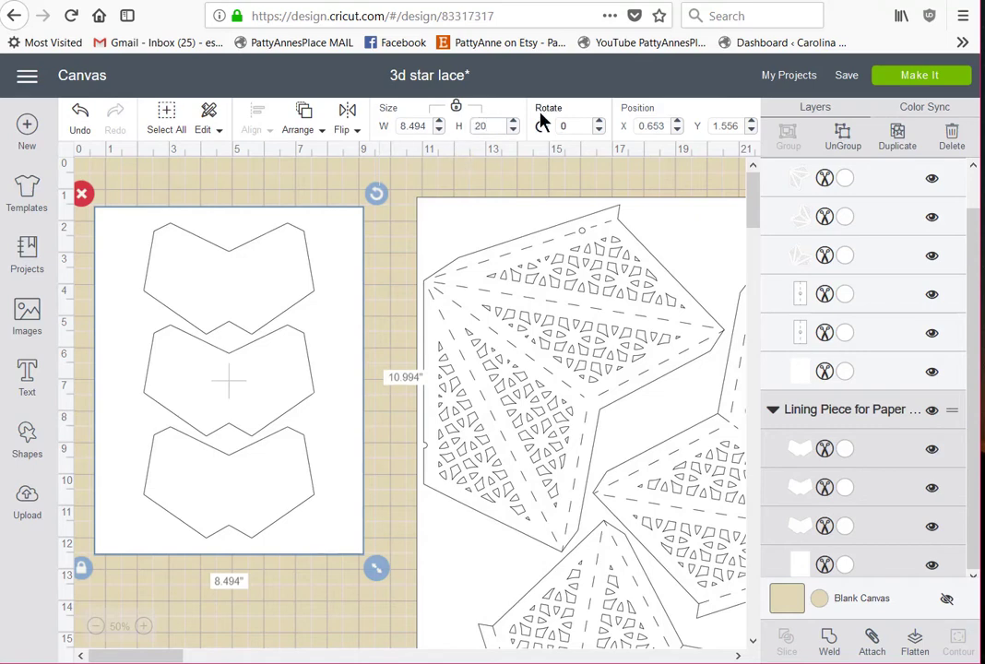
{"action": "key", "text": "Return"}
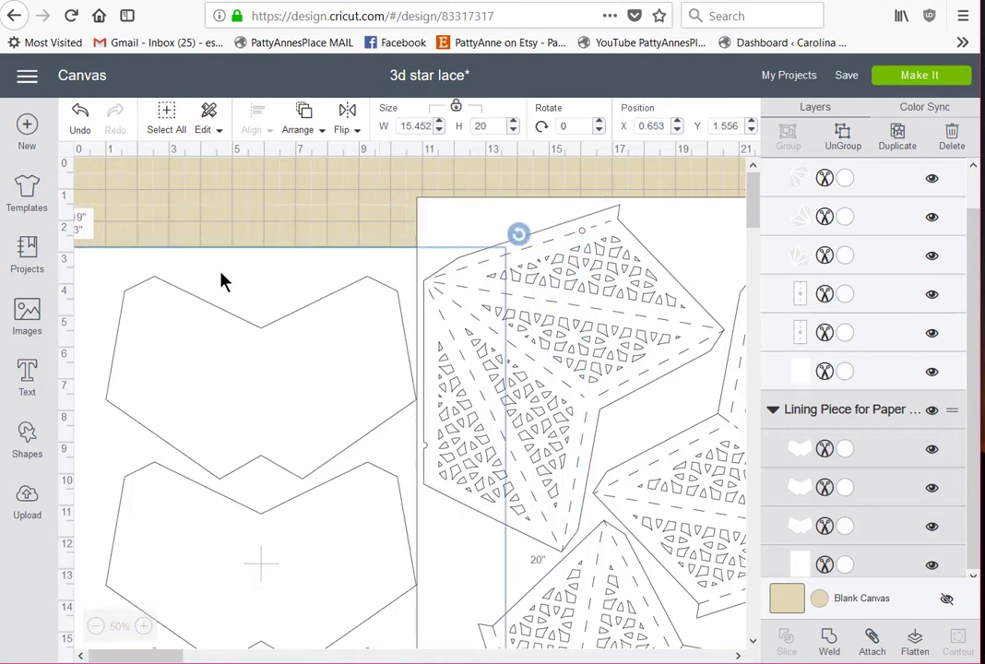
{"action": "left_click_drag", "start_coordinate": [164, 259], "coordinate": [385, 225]}
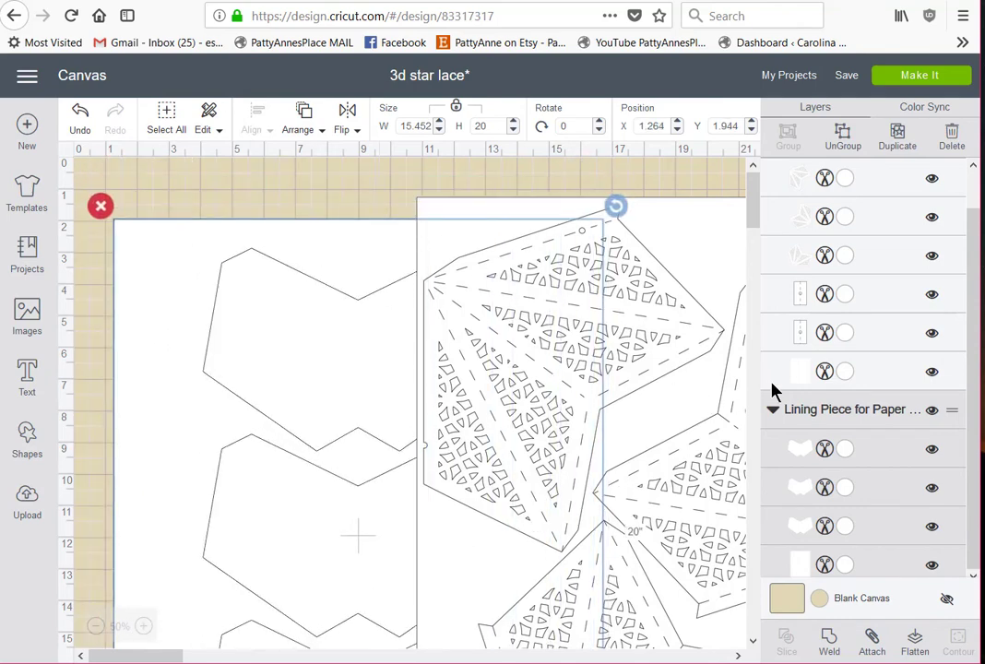
Step: Hide the Lining Piece group, and move the lace lantern group to about X 2.722, Y 0.333
{"action": "left_click", "coordinate": [932, 411]}
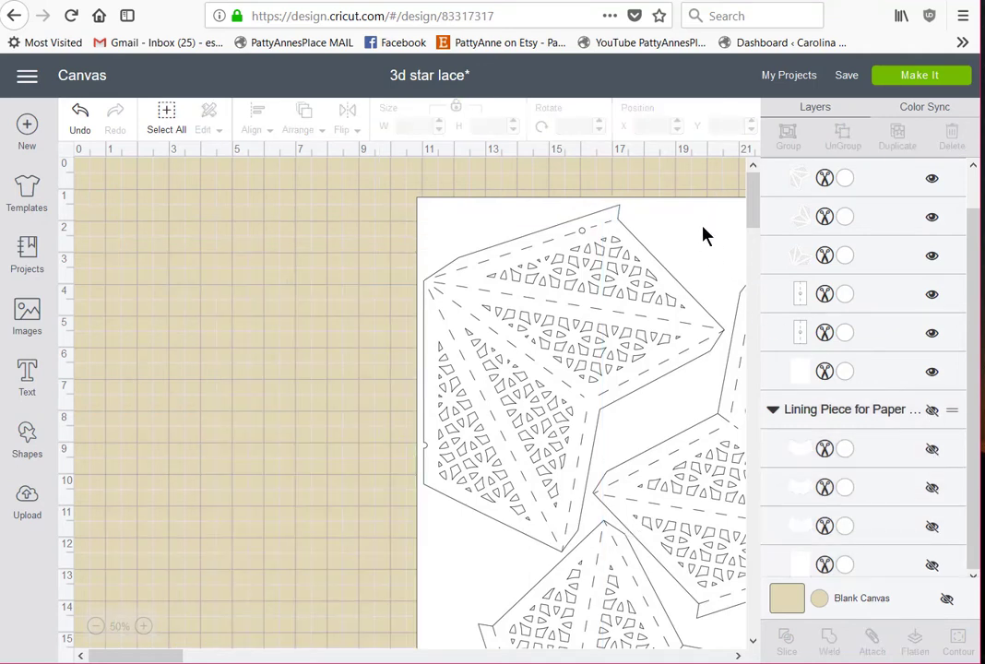
{"action": "left_click_drag", "start_coordinate": [703, 232], "coordinate": [446, 205]}
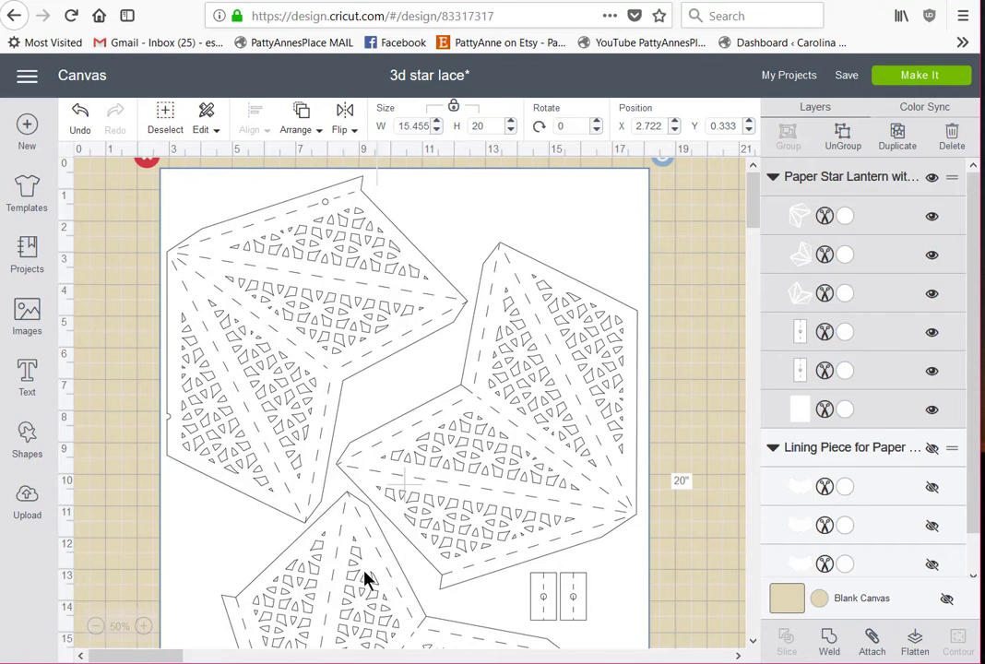
Step: Try to send the grouped lantern design to the cutting mats, and reposition the group at about X 1.111, Y 0.444
{"action": "left_click", "coordinate": [913, 77]}
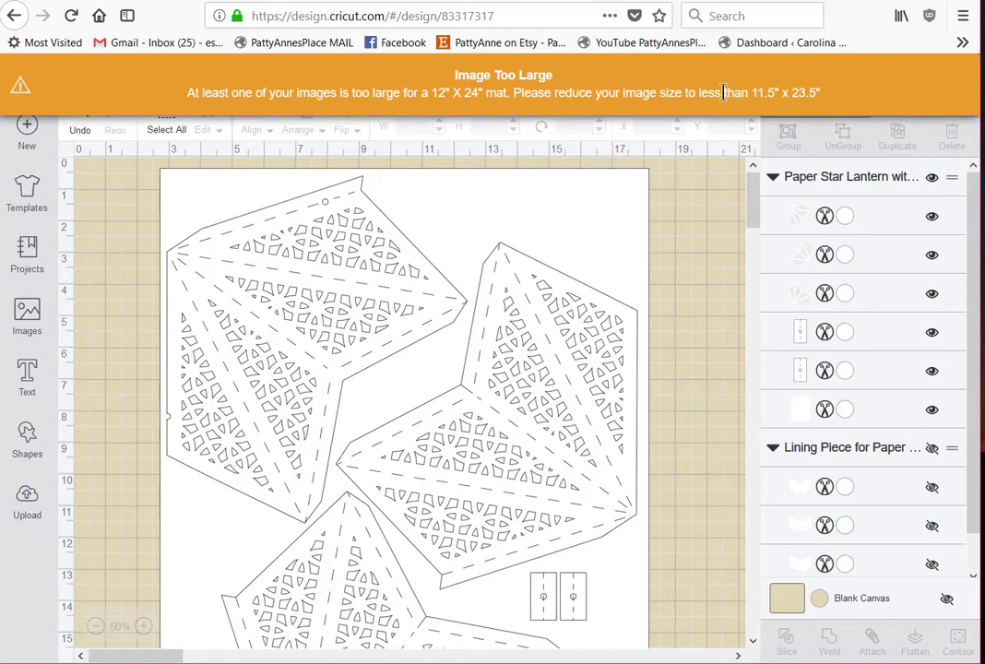
{"action": "left_click", "coordinate": [595, 235]}
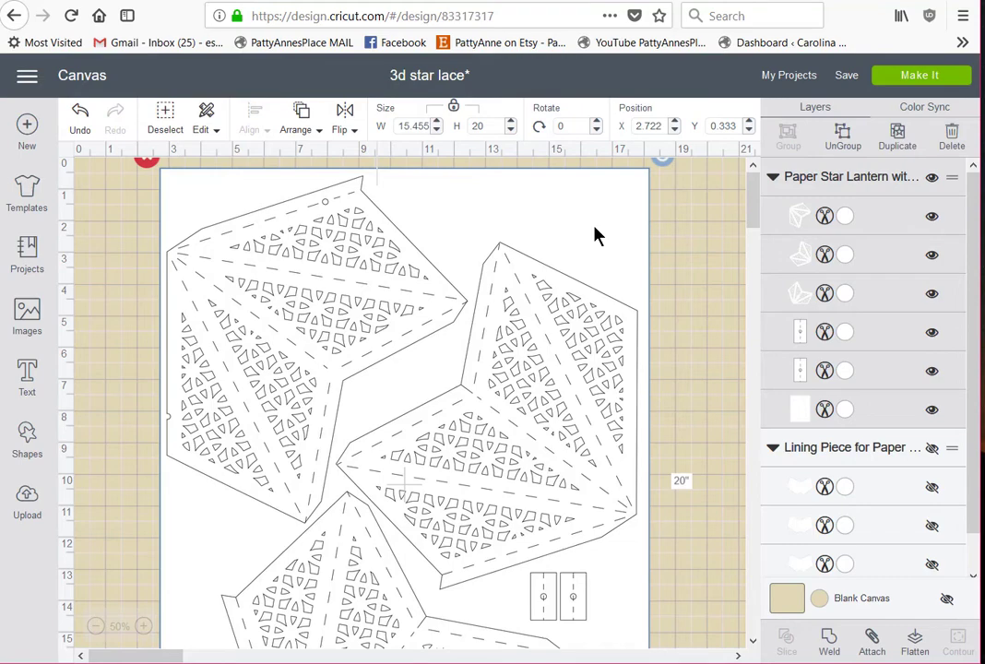
{"action": "left_click_drag", "start_coordinate": [506, 224], "coordinate": [257, 227]}
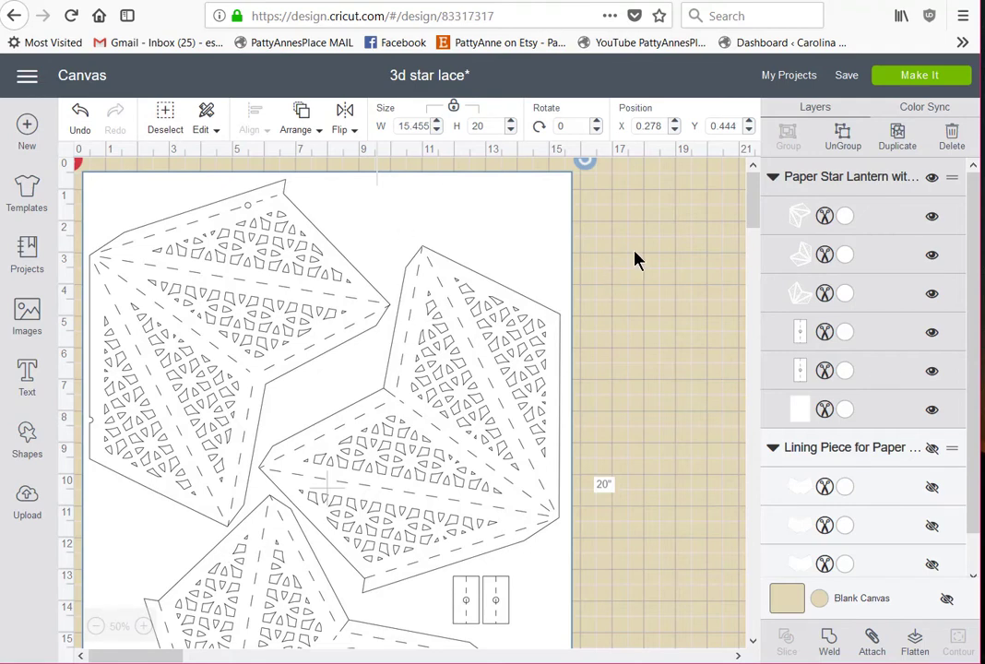
{"action": "left_click_drag", "start_coordinate": [528, 237], "coordinate": [555, 238]}
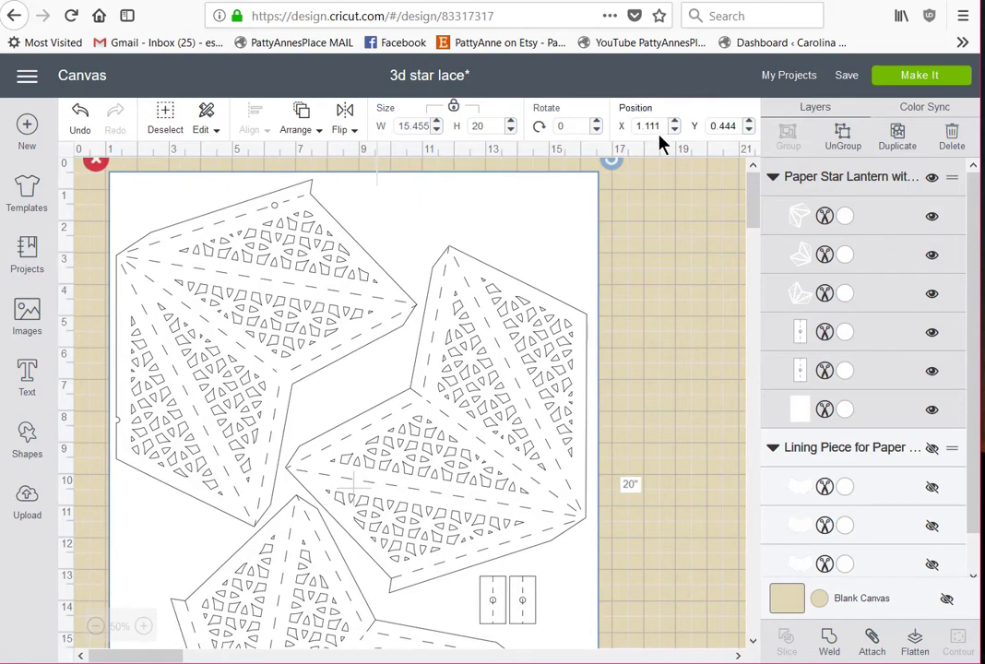
Step: Ungroup the Paper Star Lantern design and delete its blank white background sheet
{"action": "left_click", "coordinate": [843, 138]}
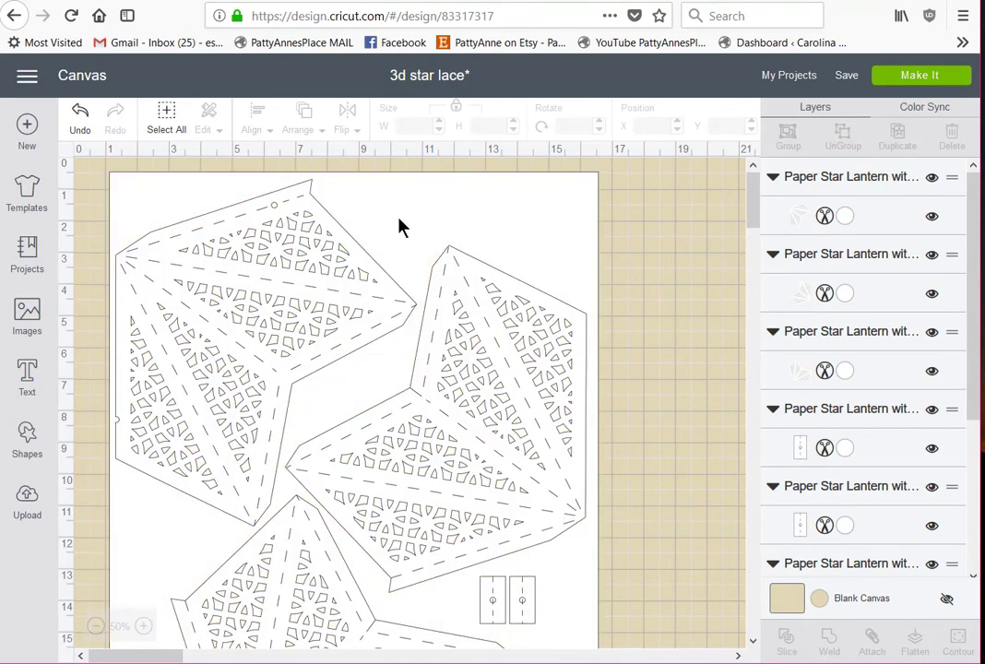
{"action": "left_click", "coordinate": [443, 221]}
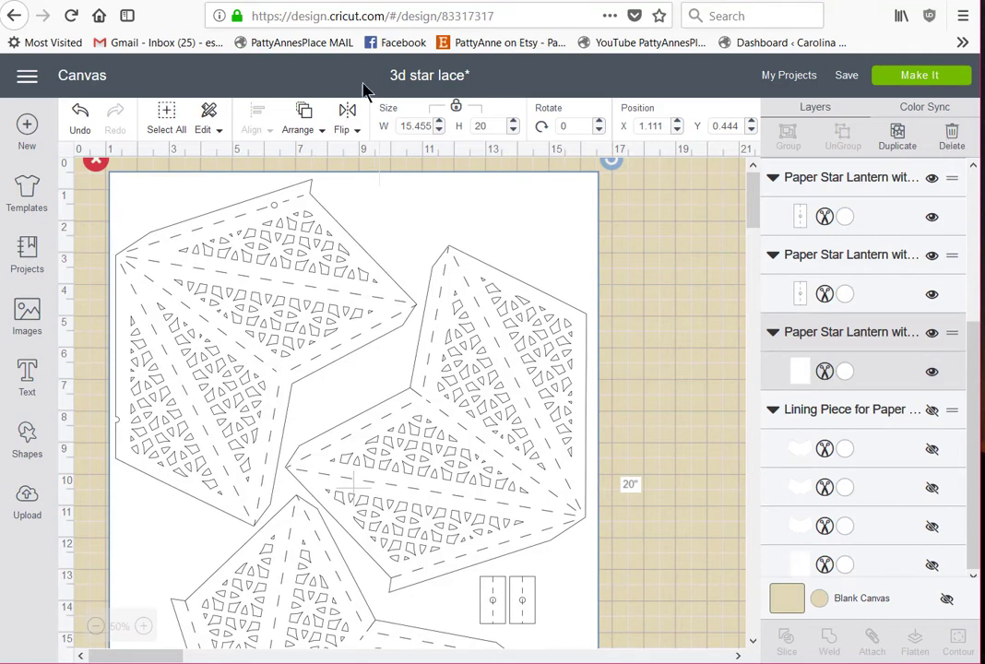
{"action": "left_click", "coordinate": [97, 170]}
Step: Move the two upper lace pieces upward as separate parts, and send the project to the mats to examine mat 1's layout
{"action": "left_click_drag", "start_coordinate": [236, 313], "coordinate": [219, 282]}
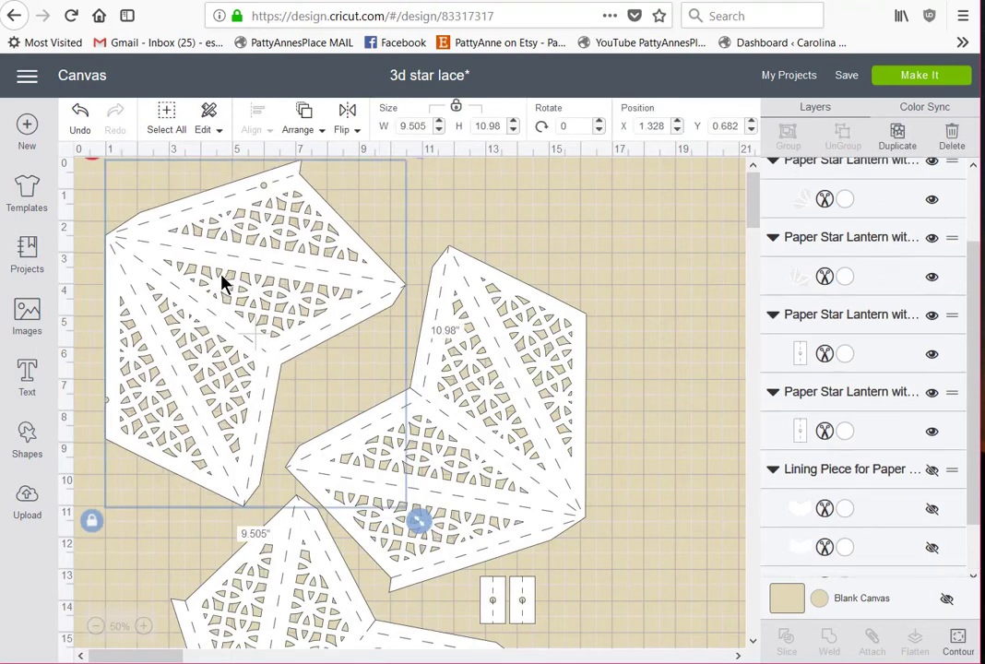
{"action": "left_click_drag", "start_coordinate": [486, 392], "coordinate": [497, 337]}
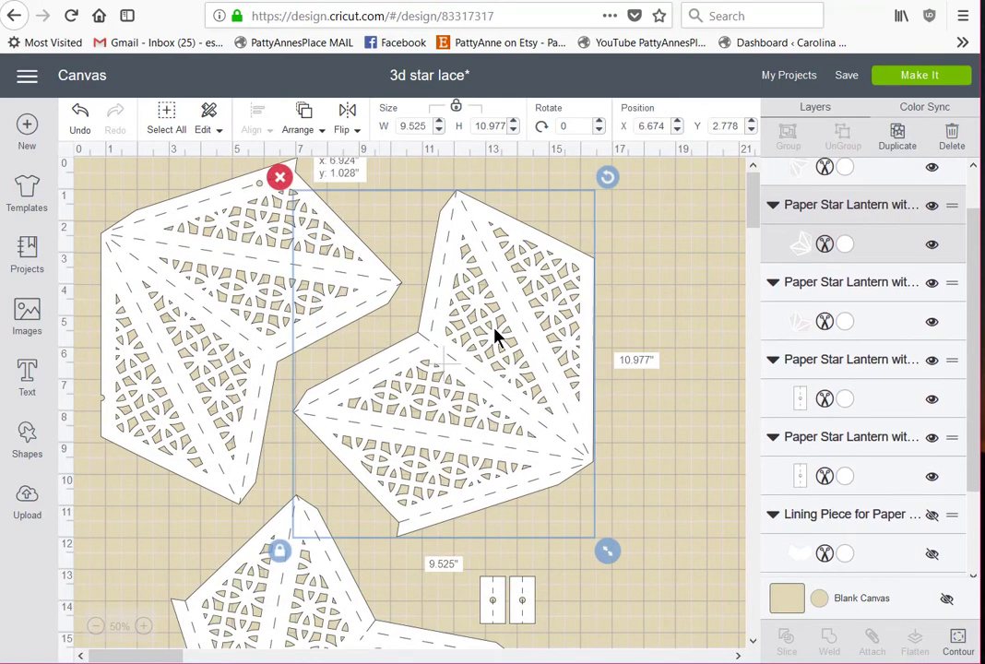
{"action": "left_click", "coordinate": [908, 74]}
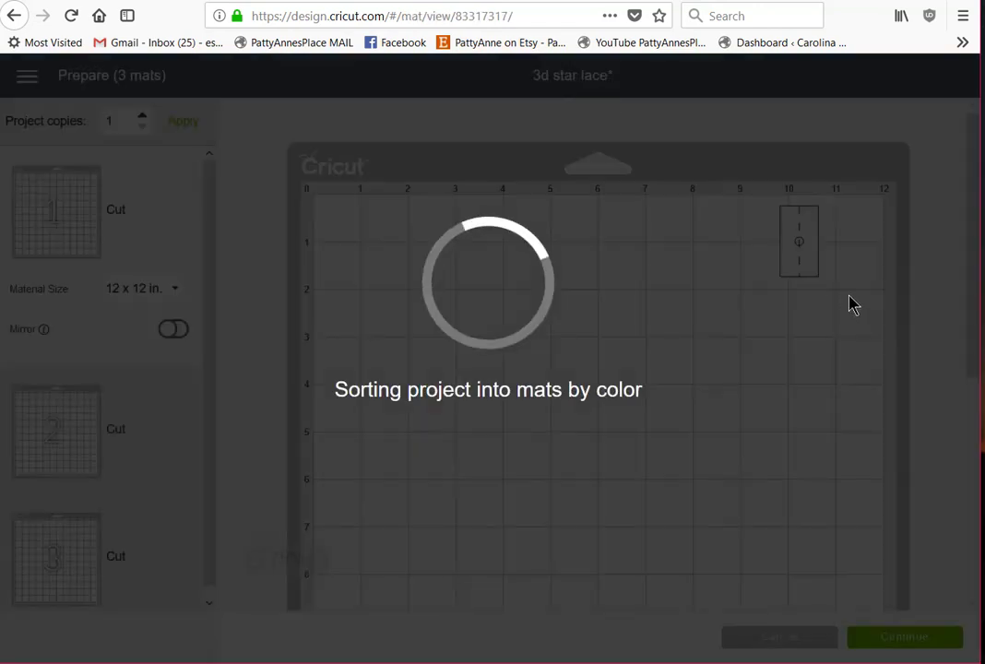
{"action": "scroll", "coordinate": [894, 305], "scroll_direction": "down", "scroll_amount": 5}
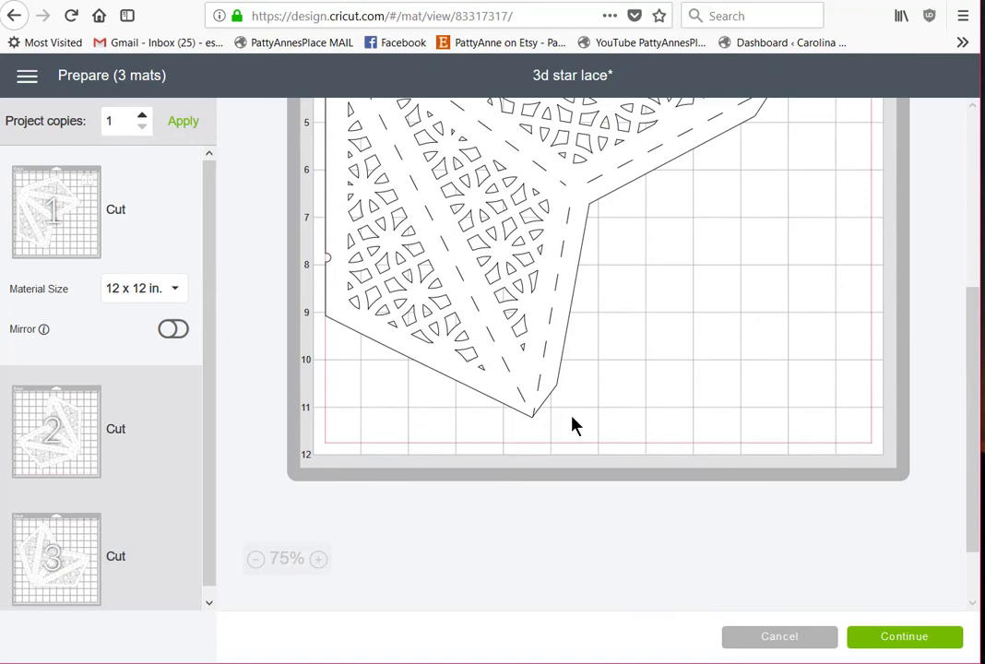
{"action": "scroll", "coordinate": [622, 415], "scroll_direction": "up", "scroll_amount": 5}
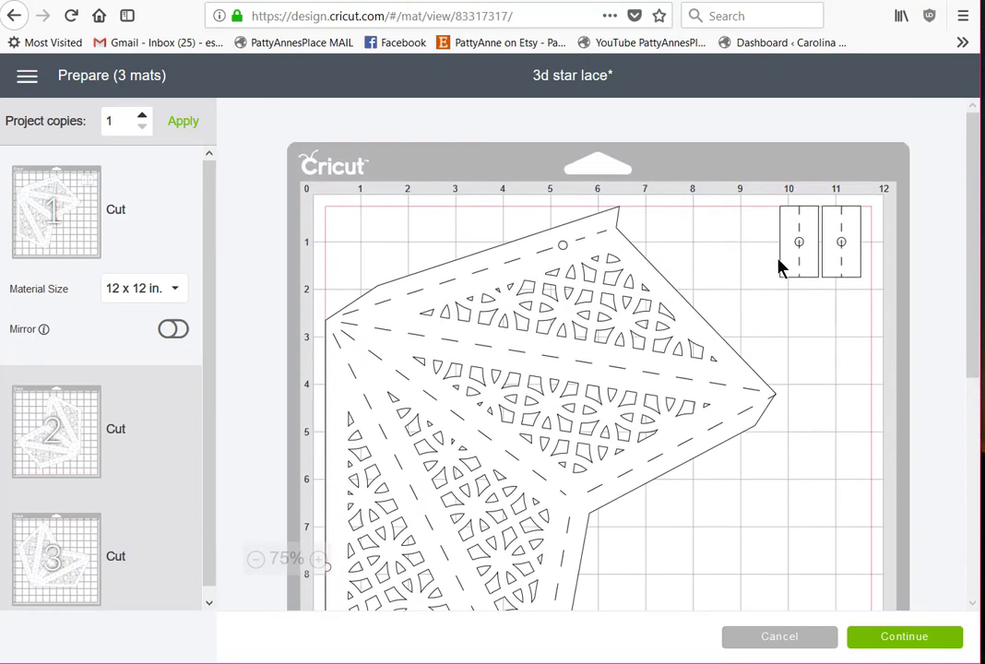
Step: On mat 1, move one small hanger tab to about 8 inches across near the upper edge and the other into the lower-left corner
{"action": "left_click_drag", "start_coordinate": [794, 245], "coordinate": [351, 241]}
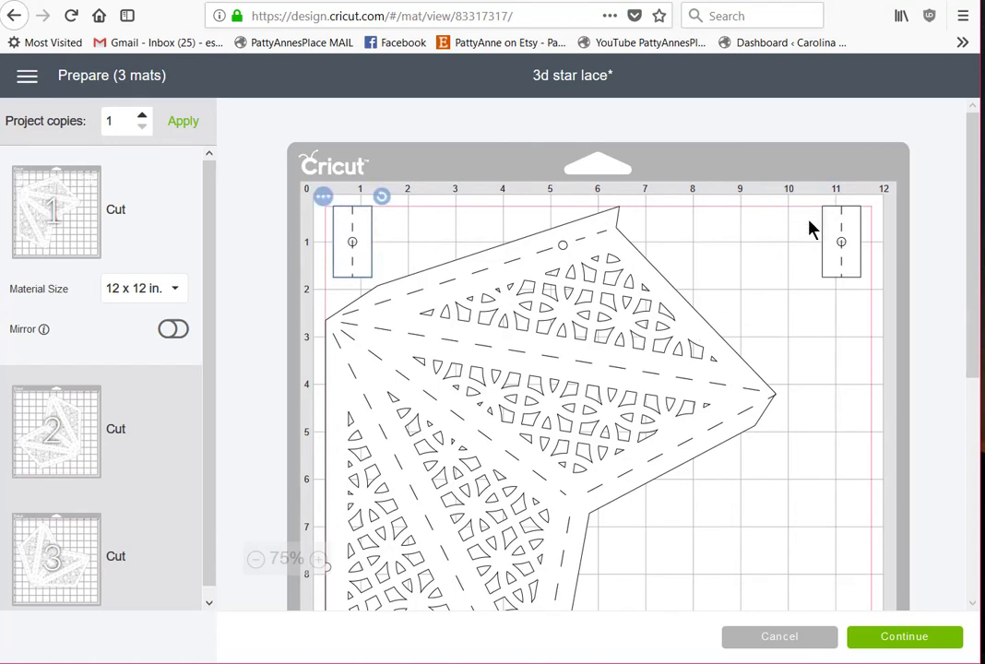
{"action": "left_click_drag", "start_coordinate": [828, 247], "coordinate": [690, 248]}
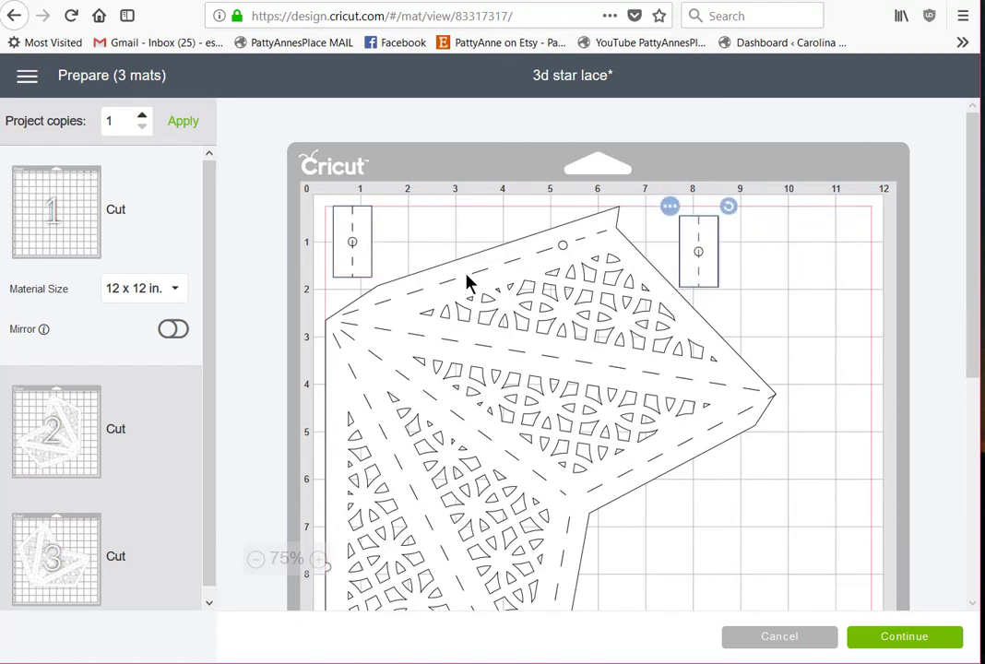
{"action": "left_click_drag", "start_coordinate": [364, 242], "coordinate": [640, 544]}
{"action": "scroll", "coordinate": [721, 497], "scroll_direction": "down", "scroll_amount": 3}
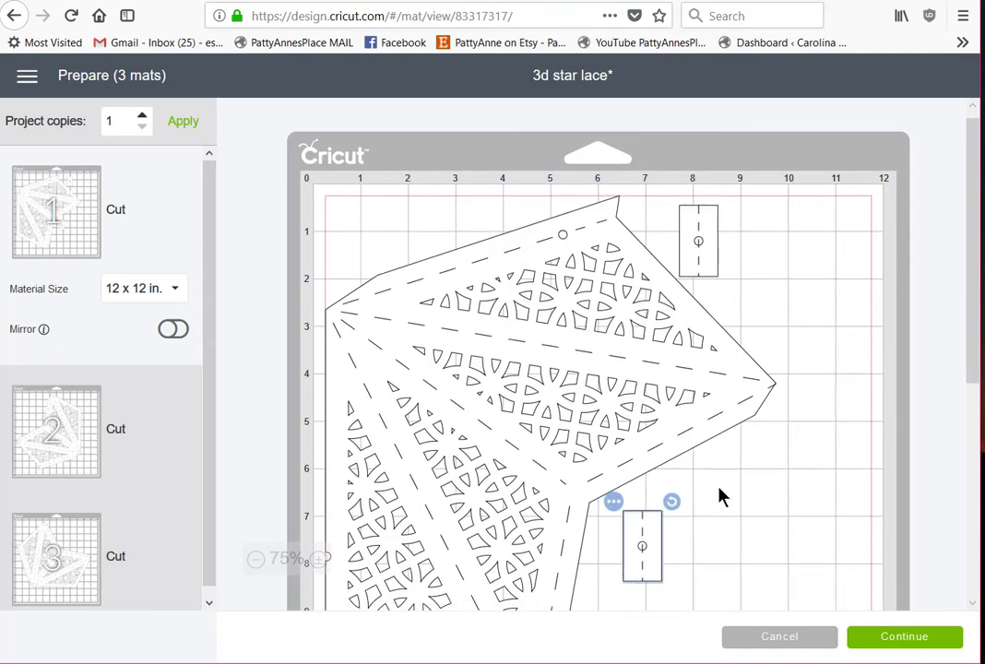
{"action": "scroll", "coordinate": [668, 461], "scroll_direction": "down", "scroll_amount": 2}
{"action": "left_click_drag", "start_coordinate": [644, 292], "coordinate": [369, 438]}
{"action": "scroll", "coordinate": [811, 402], "scroll_direction": "up", "scroll_amount": 5}
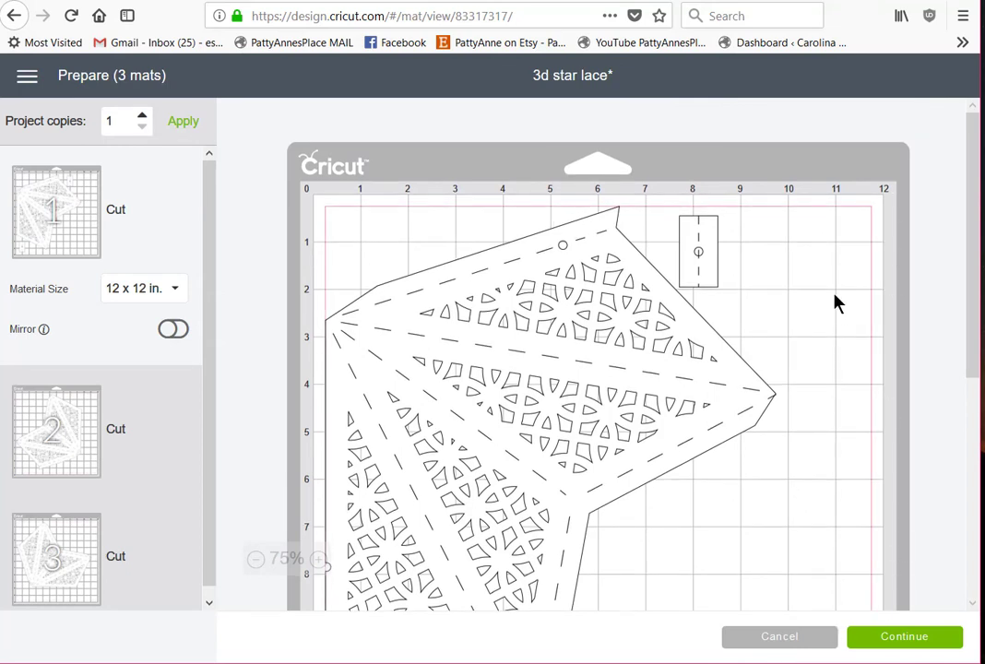
Step: Check the lower half of mat 1, cancel the mat preparation and return to the canvas with nothing selected
{"action": "scroll", "coordinate": [827, 308], "scroll_direction": "down", "scroll_amount": 5}
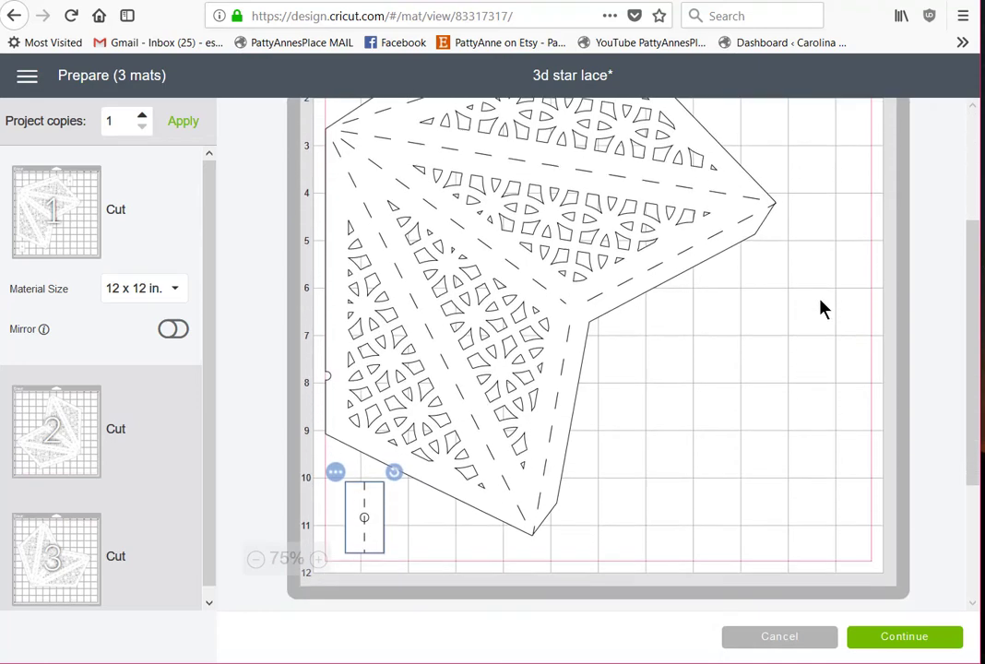
{"action": "left_click", "coordinate": [779, 637]}
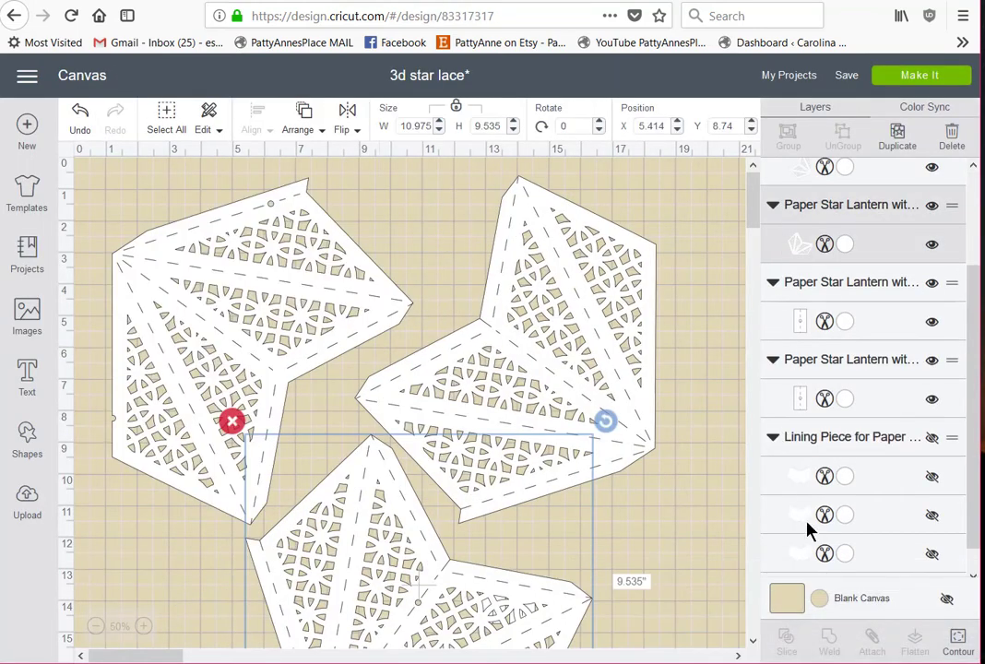
{"action": "left_click", "coordinate": [698, 444]}
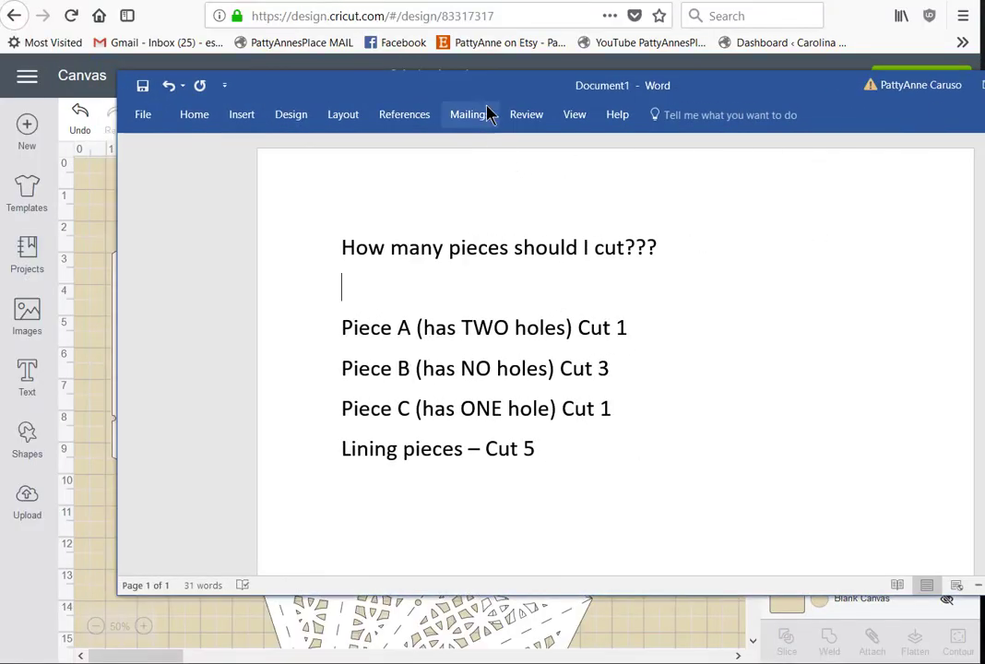
Step: Move the Word cutting-list document away from the lace pieces and review how many of each piece to cut
{"action": "left_click_drag", "start_coordinate": [488, 88], "coordinate": [750, 0]}
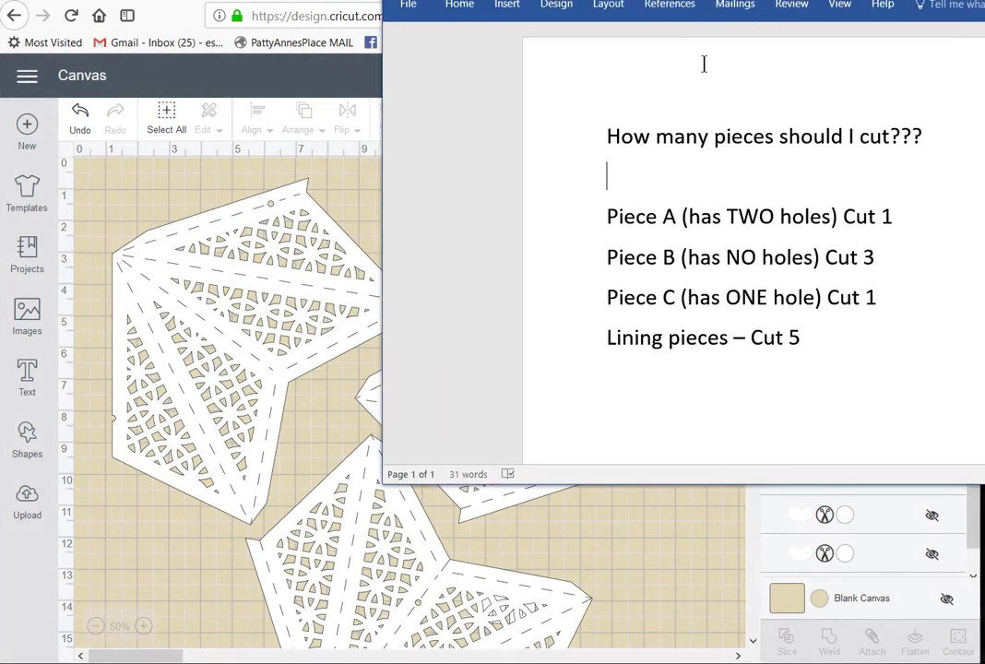
{"action": "left_click_drag", "start_coordinate": [378, 189], "coordinate": [707, 126]}
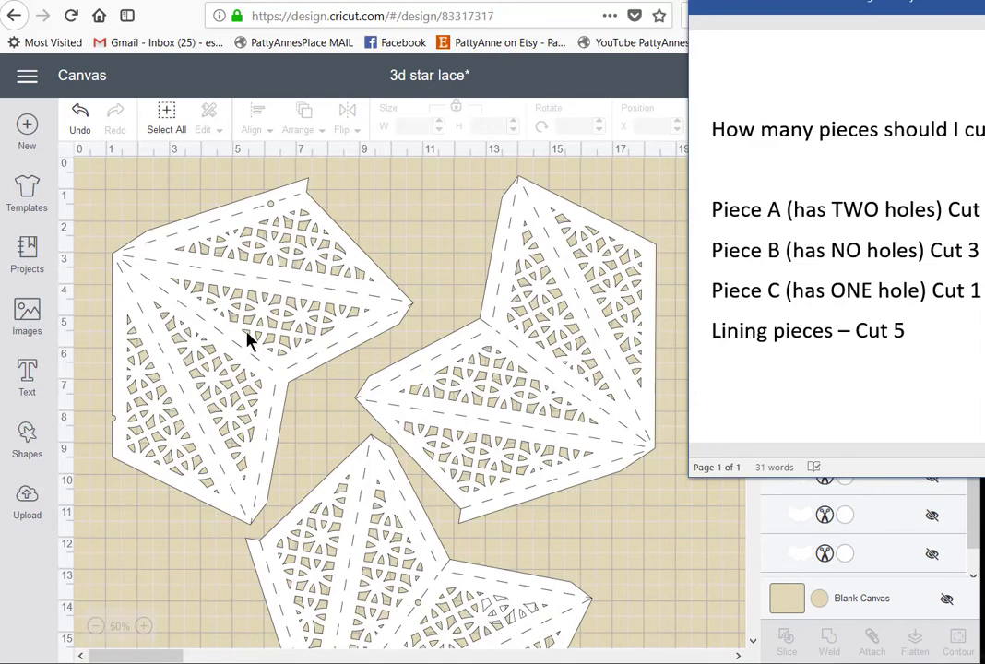
{"action": "left_click", "coordinate": [754, 184]}
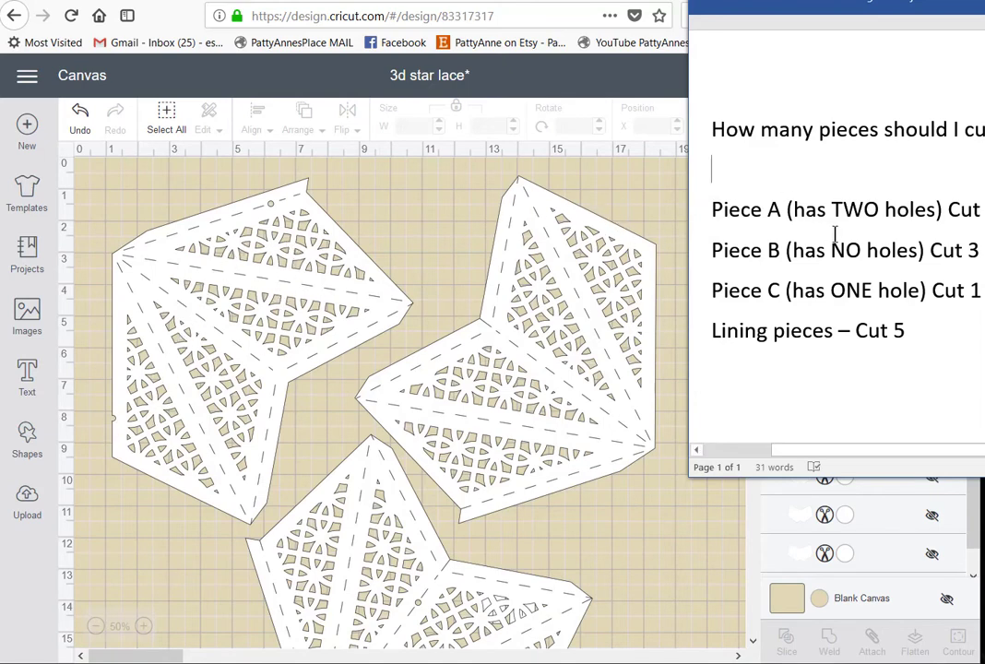
Step: Reposition the two-hole lace piece at about X 0.162, Y 0, and compare it with the Word cutting list
{"action": "left_click", "coordinate": [297, 336]}
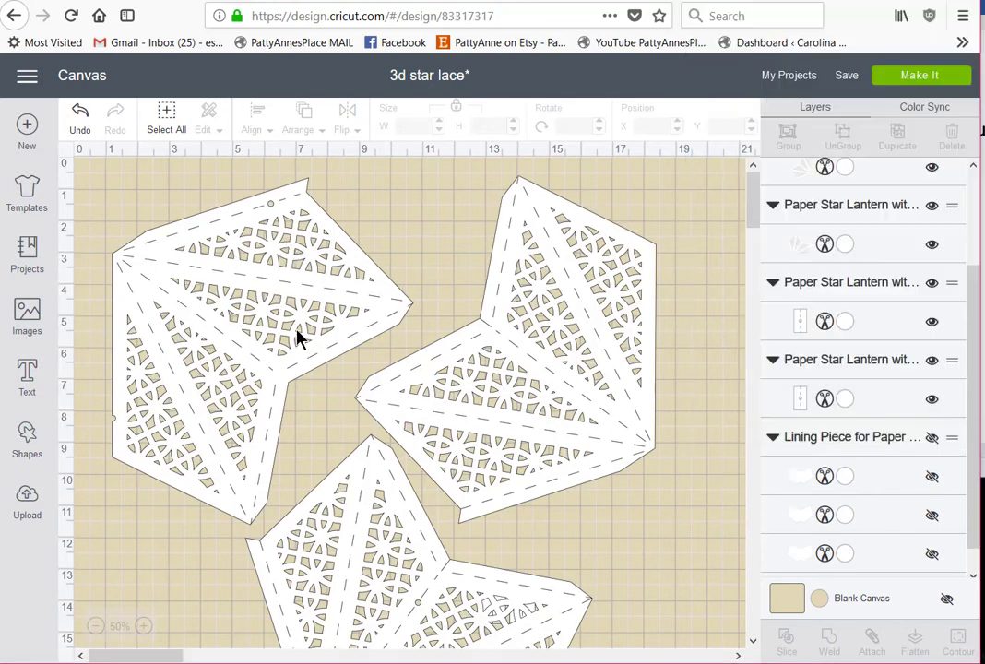
{"action": "left_click_drag", "start_coordinate": [273, 322], "coordinate": [241, 301]}
{"action": "key", "text": "alt+Tab"}
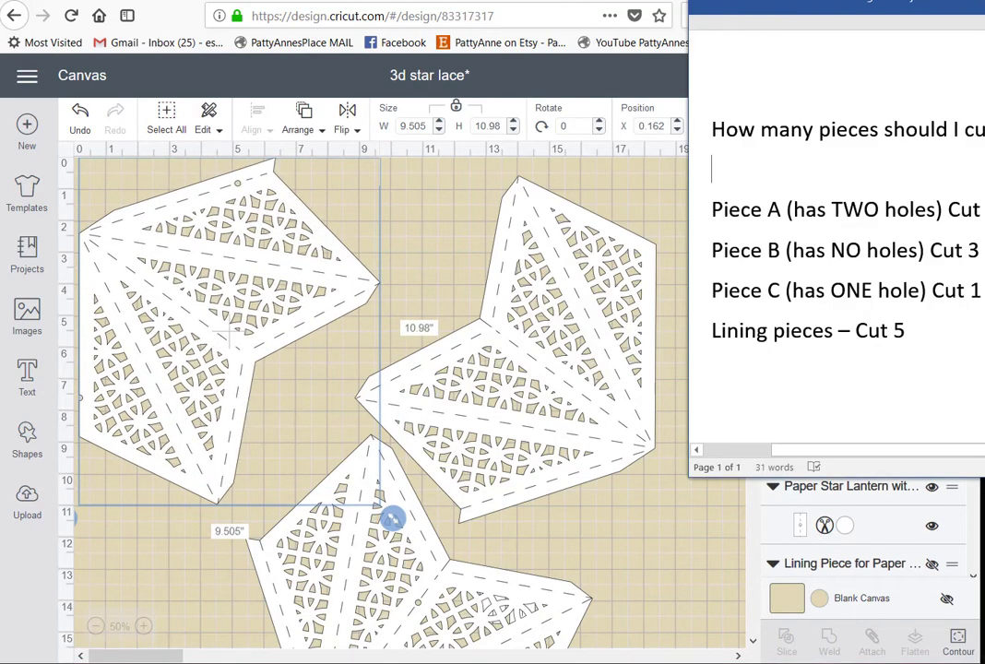
{"action": "left_click", "coordinate": [637, 521]}
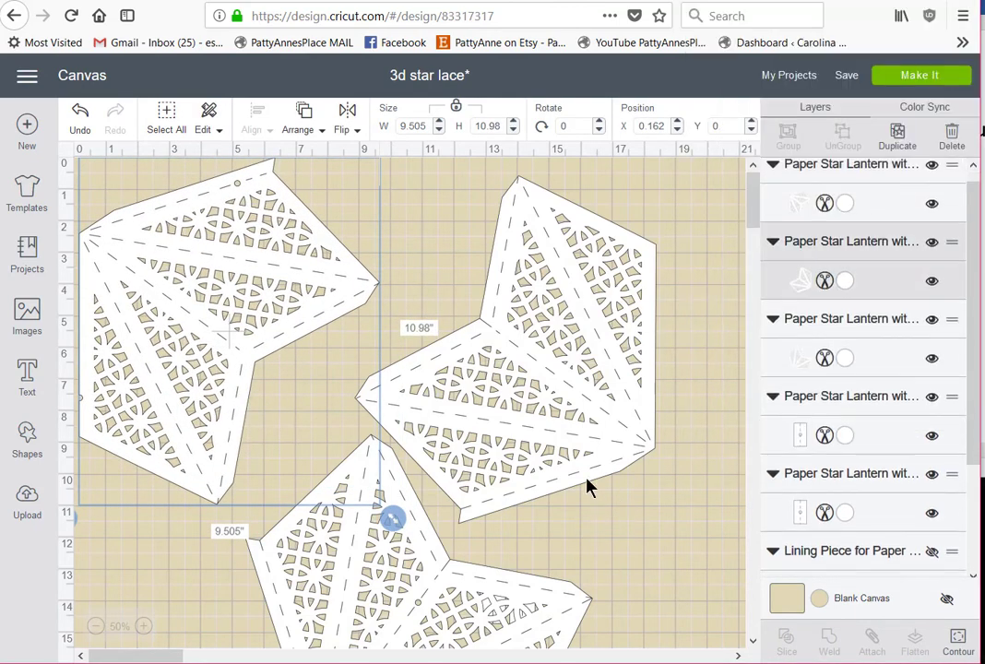
Step: Check the cutting list for the lace piece without holes, and duplicate that piece twice to make three
{"action": "left_click", "coordinate": [539, 389]}
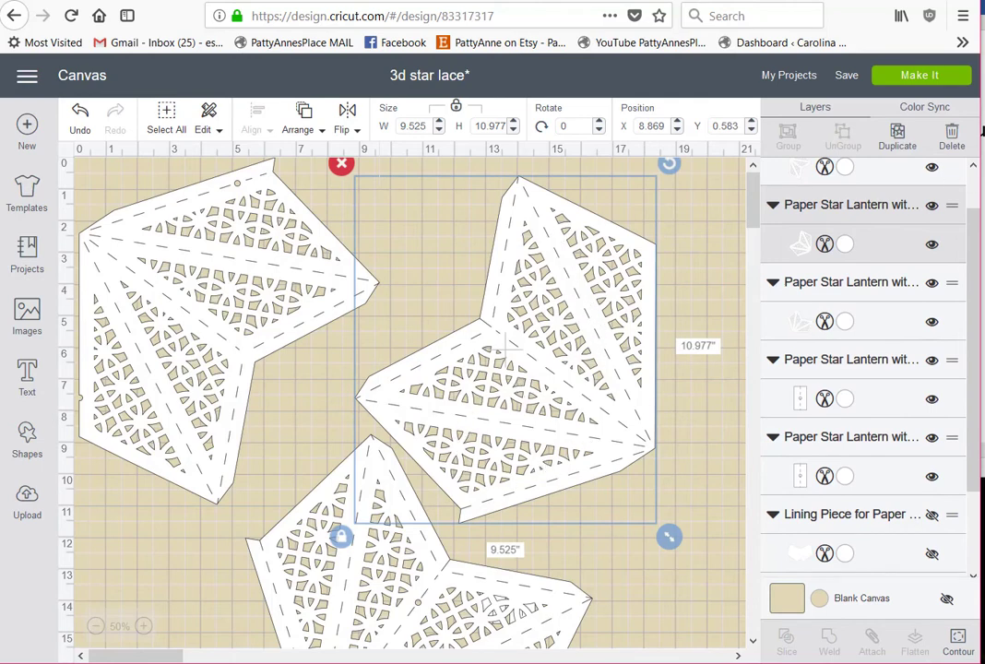
{"action": "key", "text": "alt+Tab"}
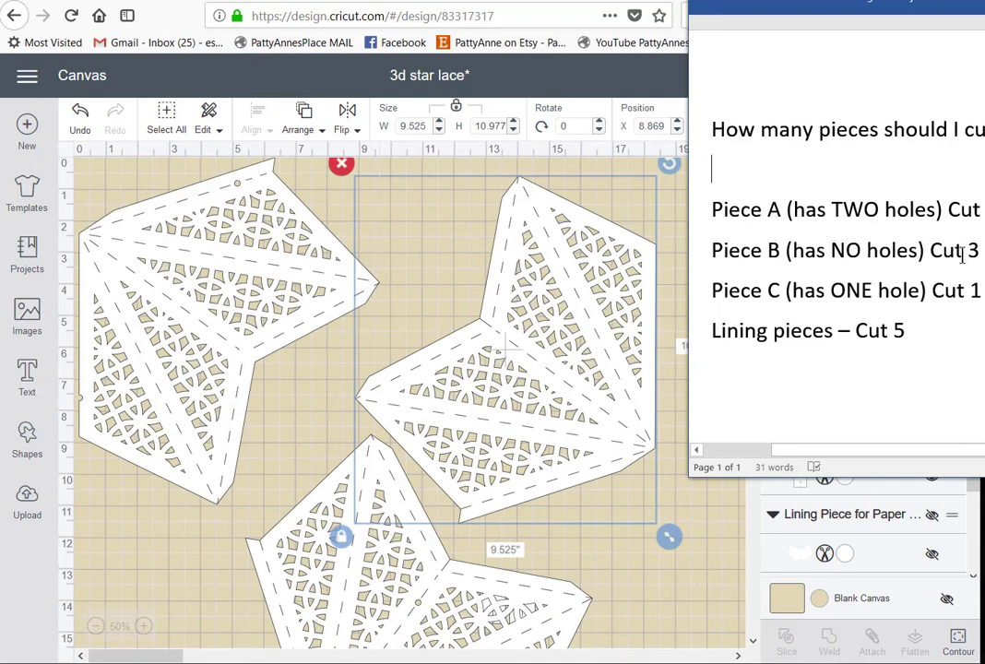
{"action": "left_click", "coordinate": [679, 609]}
{"action": "left_click", "coordinate": [595, 421]}
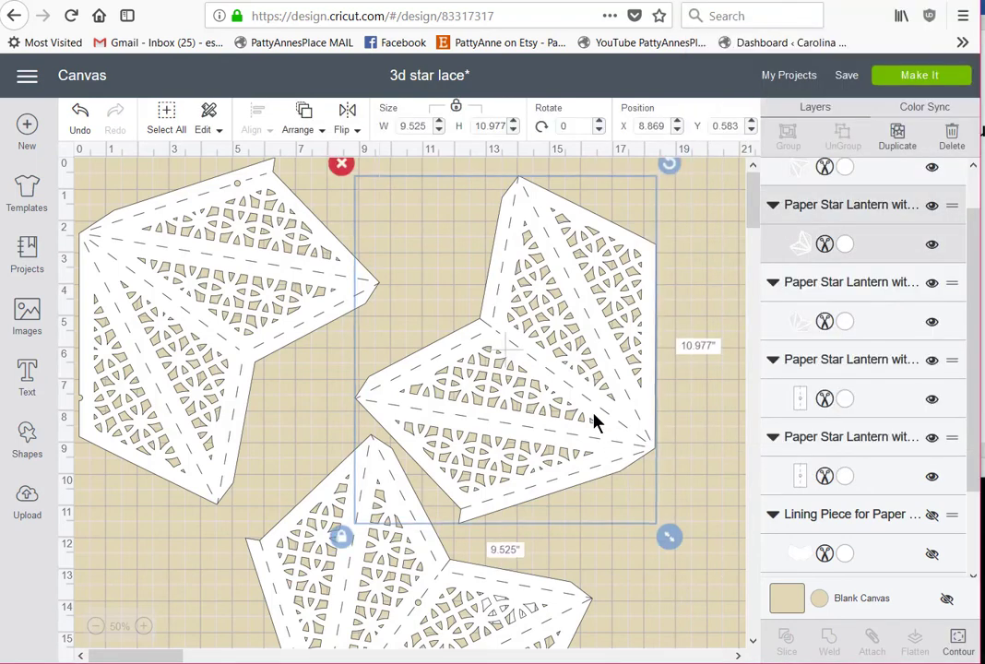
{"action": "left_click", "coordinate": [896, 136]}
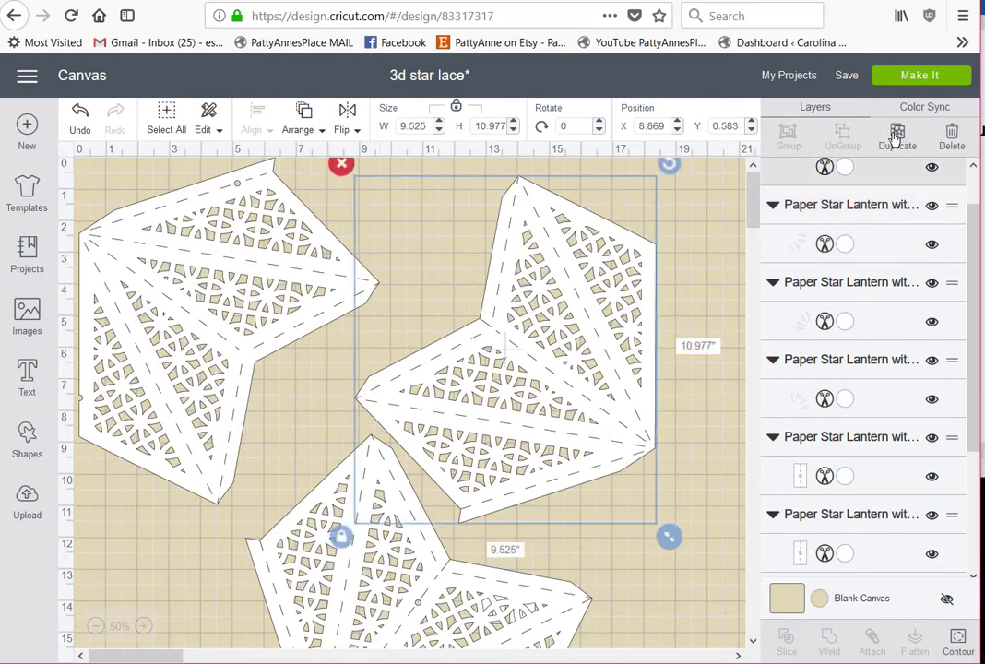
{"action": "left_click", "coordinate": [896, 137]}
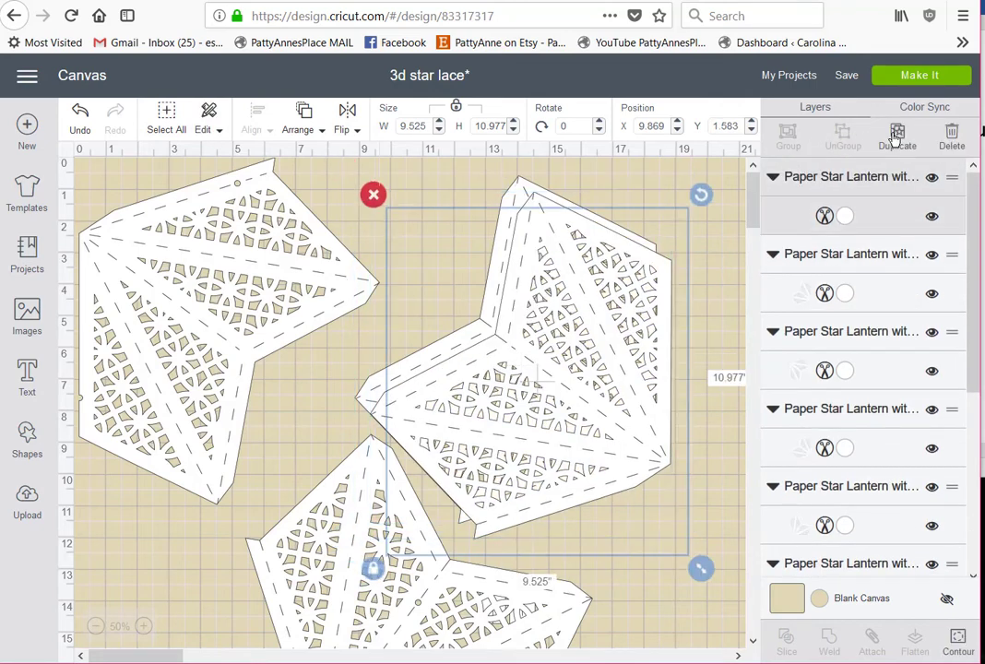
Step: Examine the lower, one-hole lace piece and compare it with its entry in the Word cutting list
{"action": "scroll", "coordinate": [733, 295], "scroll_direction": "down", "scroll_amount": 5}
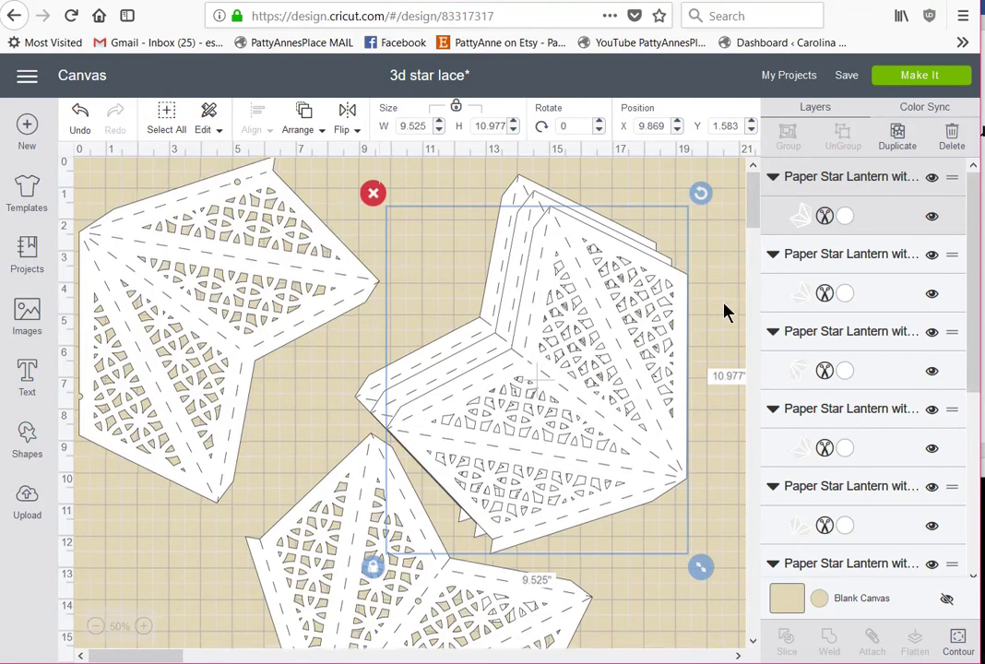
{"action": "left_click", "coordinate": [648, 454]}
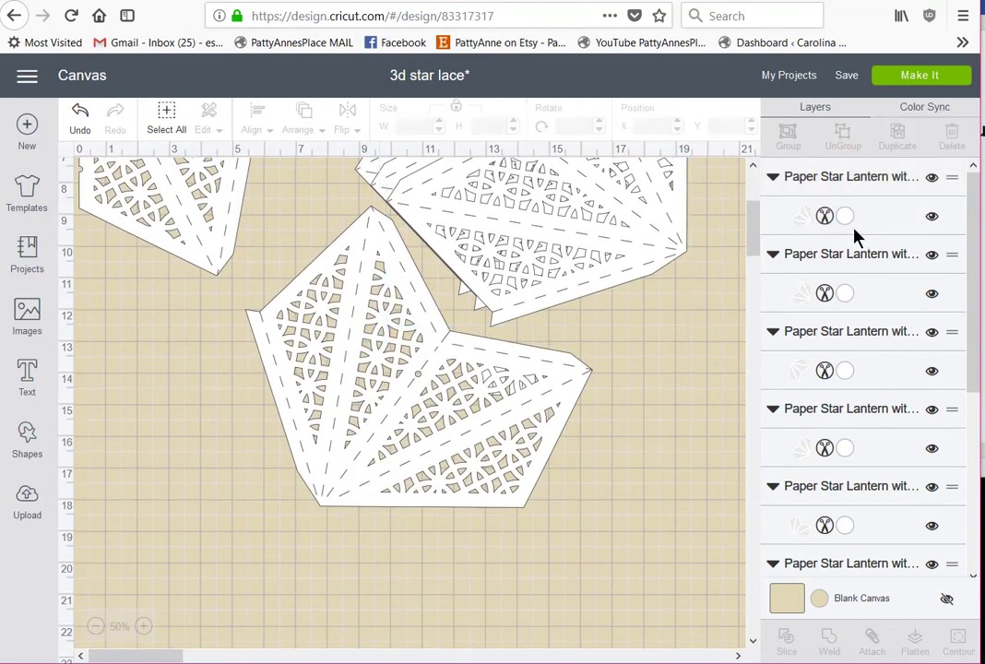
{"action": "key", "text": "alt+Tab"}
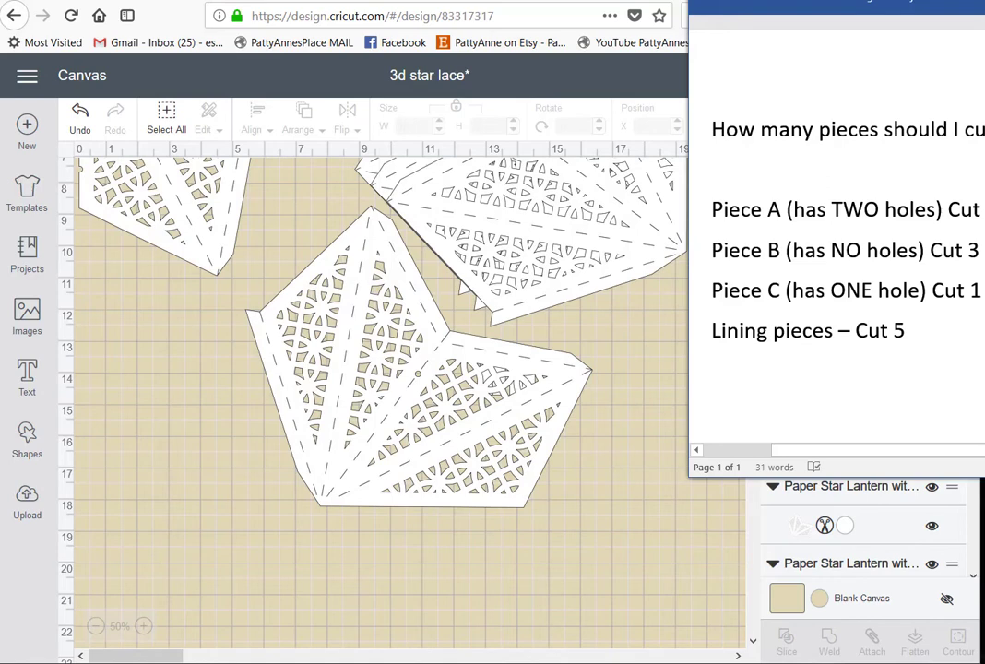
{"action": "key", "text": "alt+Tab"}
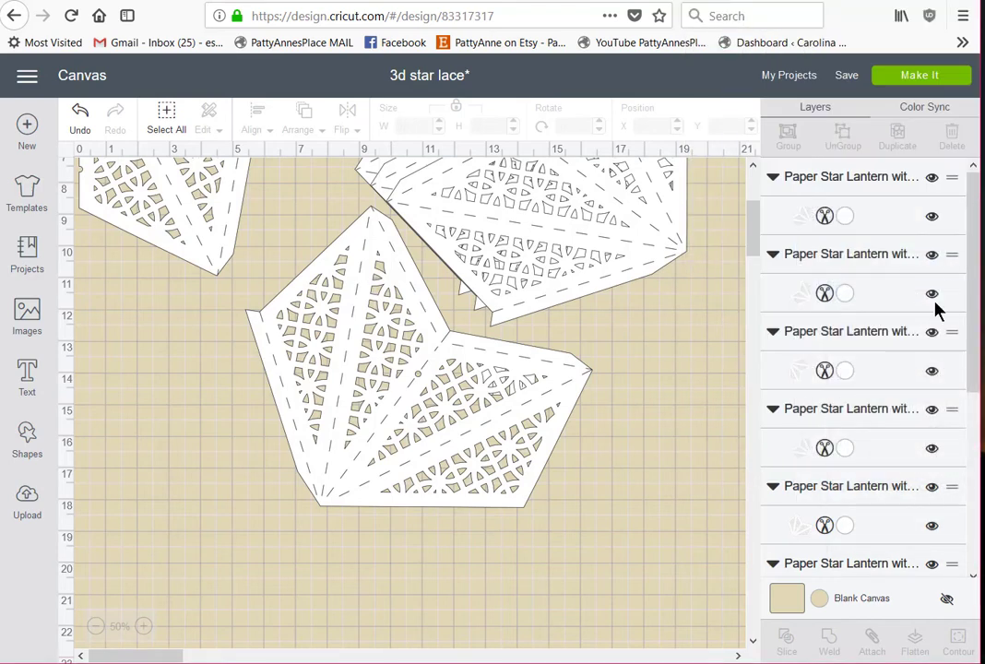
Step: Unhide the Lining Piece for Paper Star Lantern group on the canvas
{"action": "scroll", "coordinate": [647, 462], "scroll_direction": "up", "scroll_amount": 3}
{"action": "scroll", "coordinate": [646, 462], "scroll_direction": "up", "scroll_amount": 1}
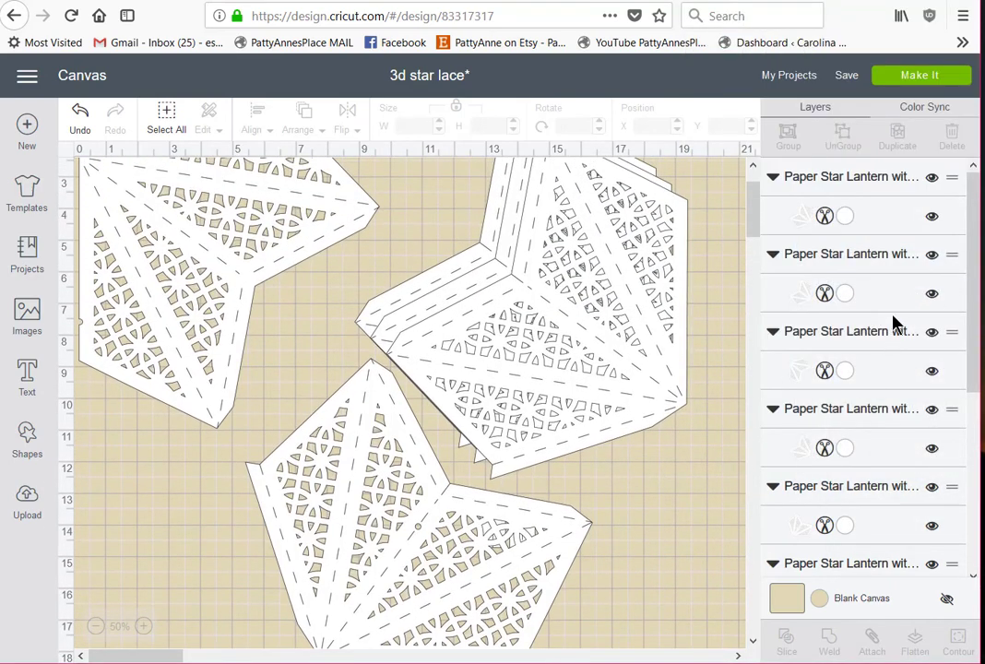
{"action": "scroll", "coordinate": [918, 286], "scroll_direction": "down", "scroll_amount": 1}
{"action": "scroll", "coordinate": [917, 288], "scroll_direction": "down", "scroll_amount": 3}
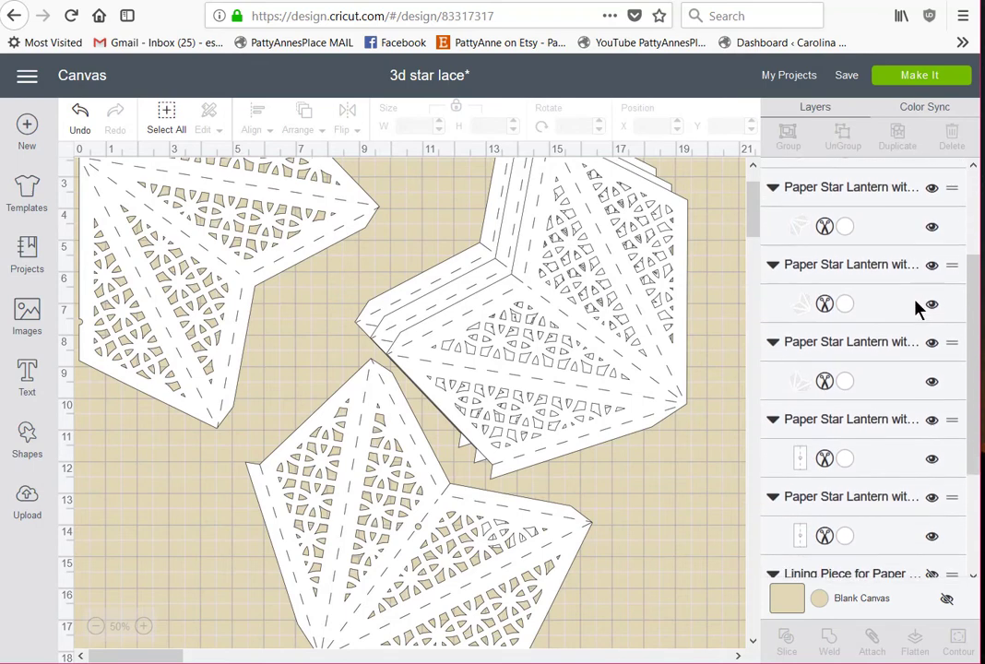
{"action": "scroll", "coordinate": [919, 339], "scroll_direction": "down", "scroll_amount": 1}
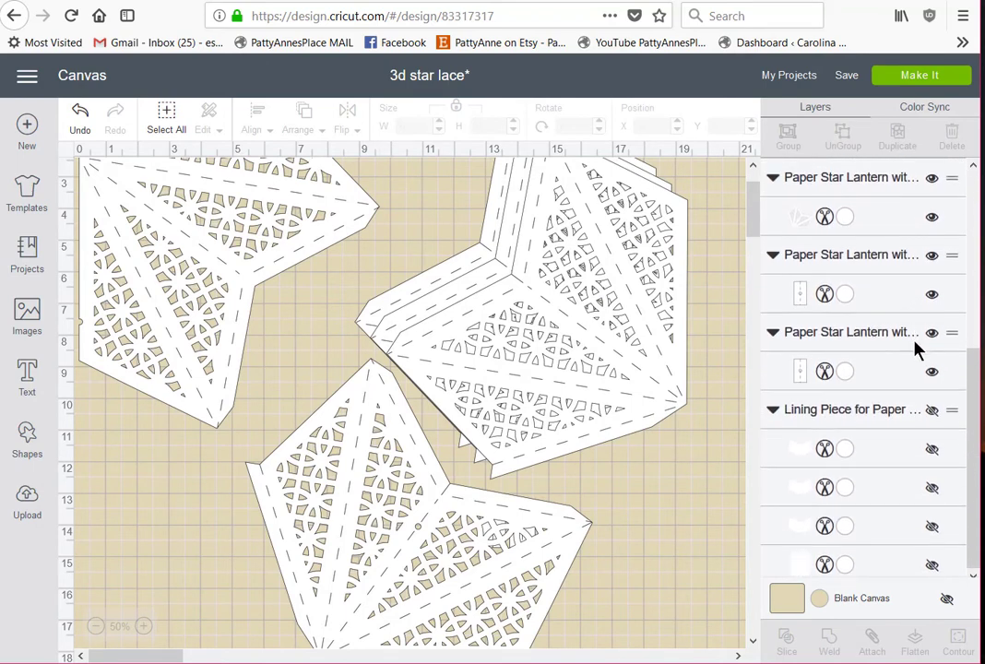
{"action": "left_click", "coordinate": [932, 411]}
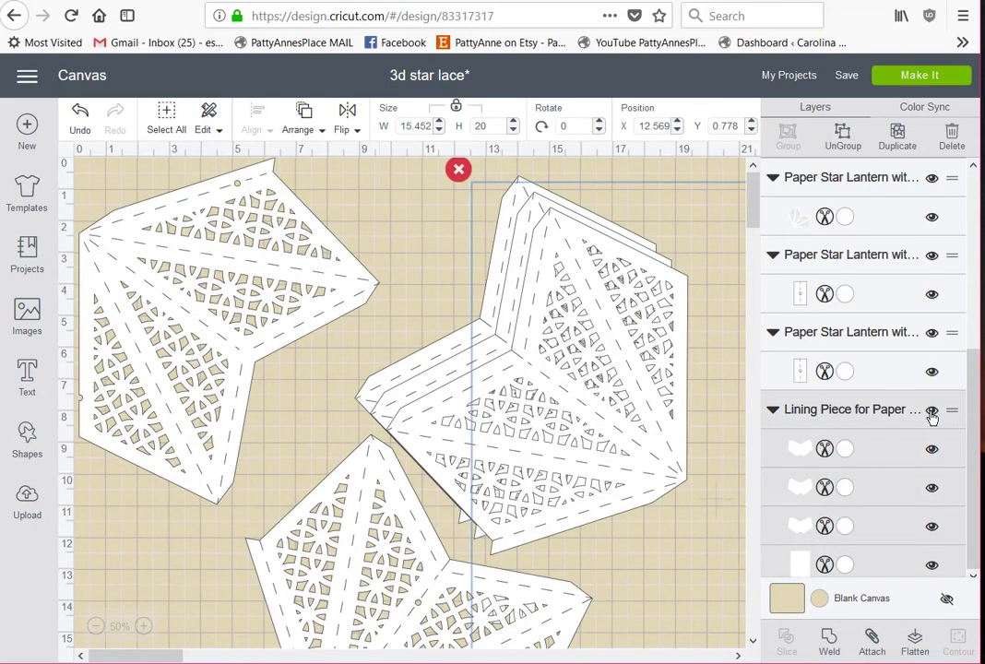
Step: Move the lining group forward one layer and reposition it at about X 1.181, Y 1.222
{"action": "right_click", "coordinate": [720, 221]}
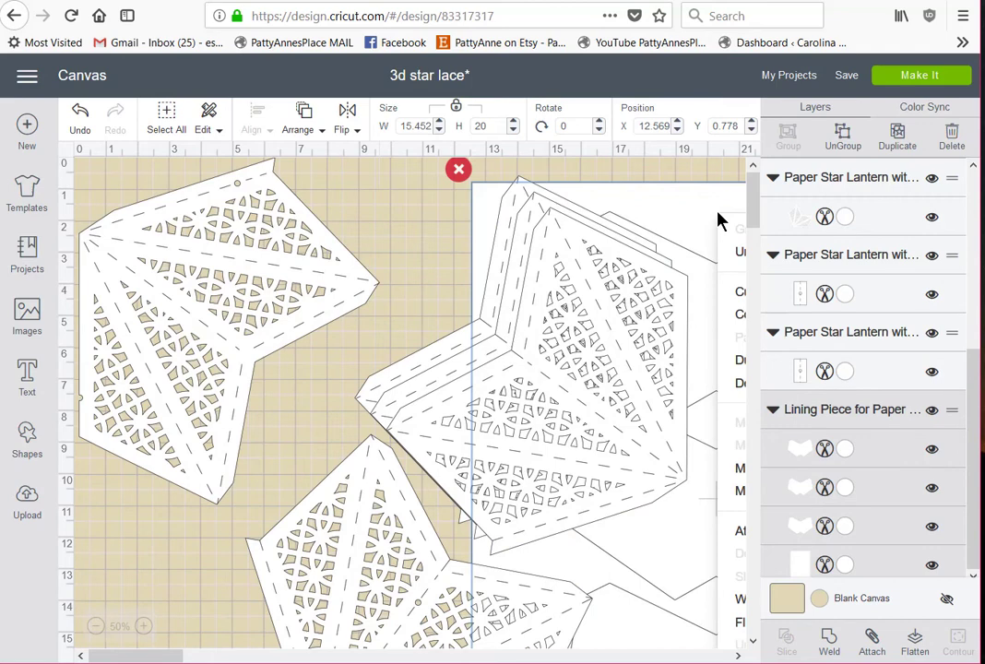
{"action": "left_click_drag", "start_coordinate": [701, 212], "coordinate": [513, 208]}
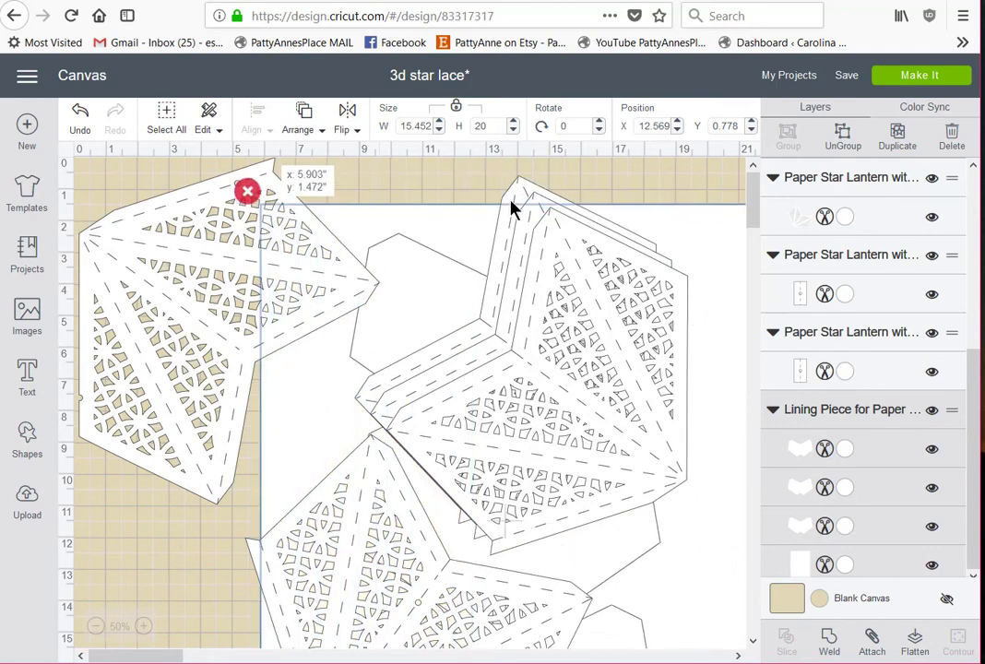
{"action": "right_click", "coordinate": [702, 221]}
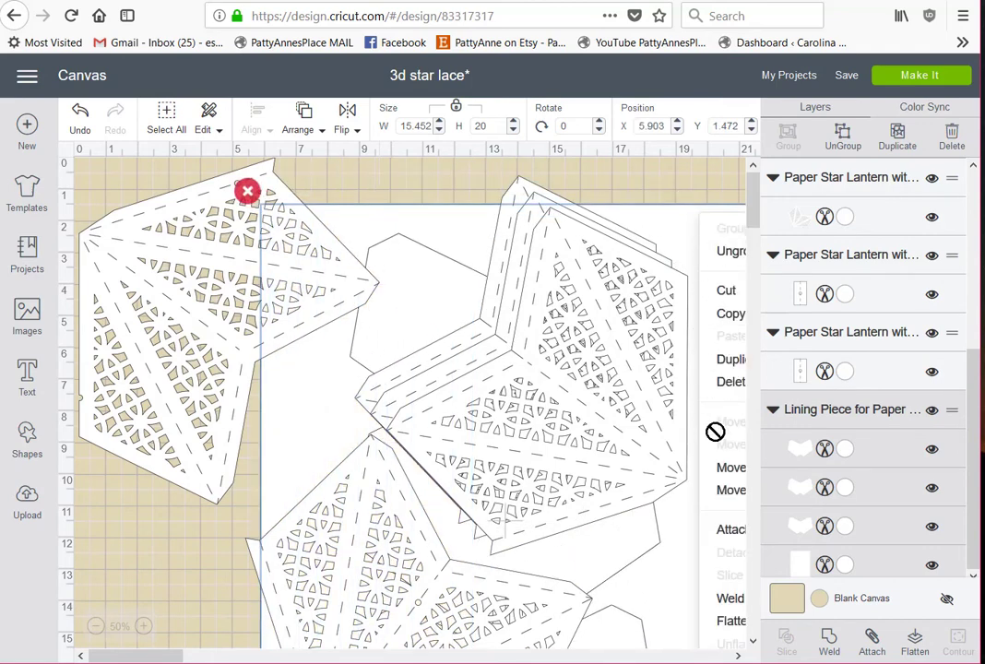
{"action": "left_click", "coordinate": [728, 468]}
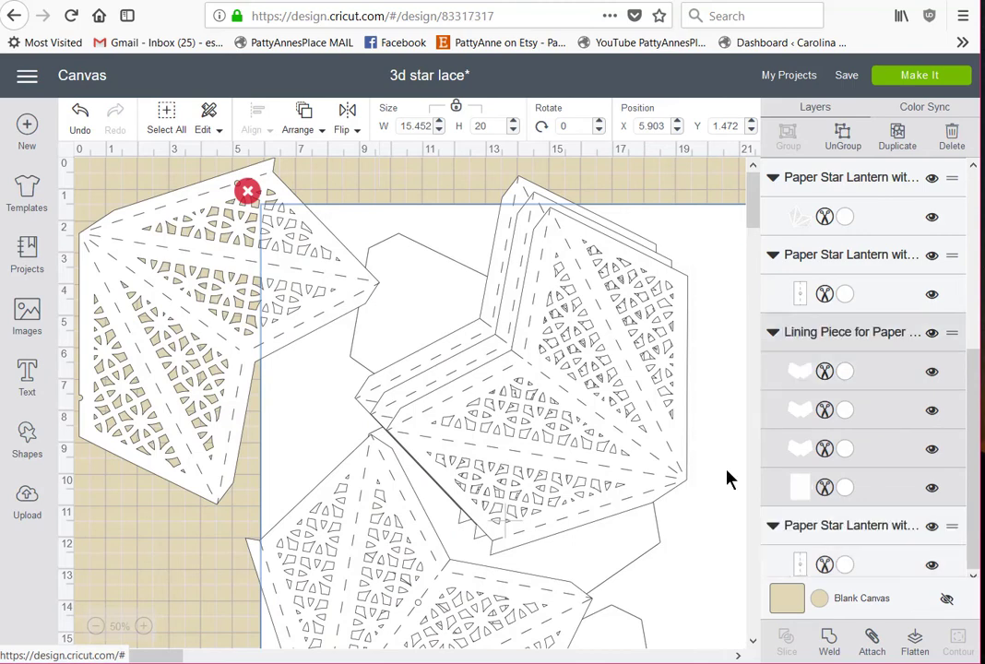
{"action": "left_click_drag", "start_coordinate": [715, 258], "coordinate": [567, 249]}
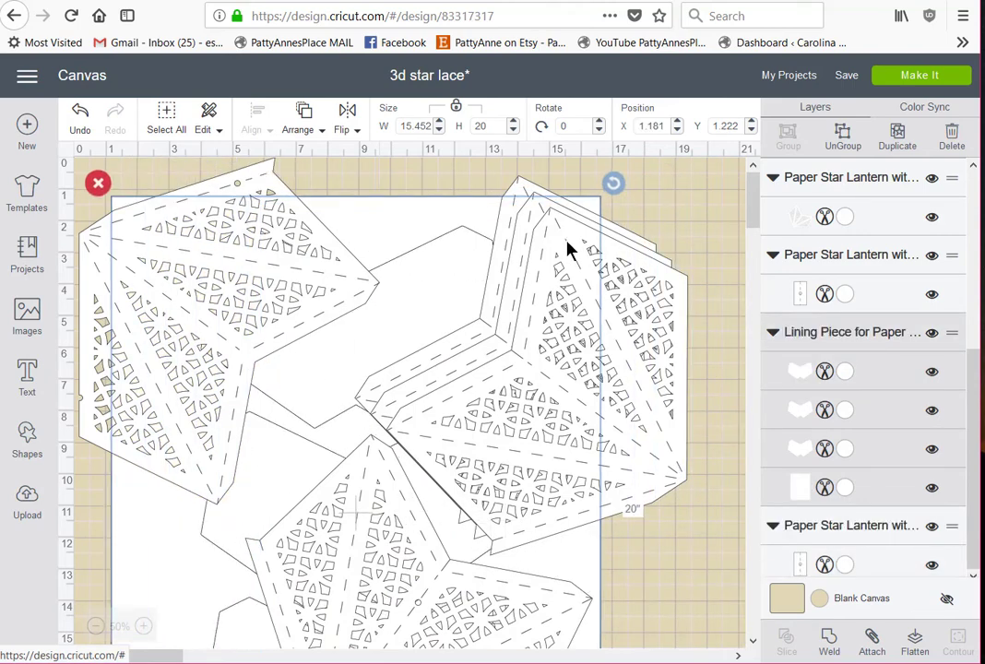
Step: Move the two-hole lace piece to about X 6.689, Y 8.111, and shift the no-hole copies down off the upper lining shape
{"action": "right_click", "coordinate": [415, 232]}
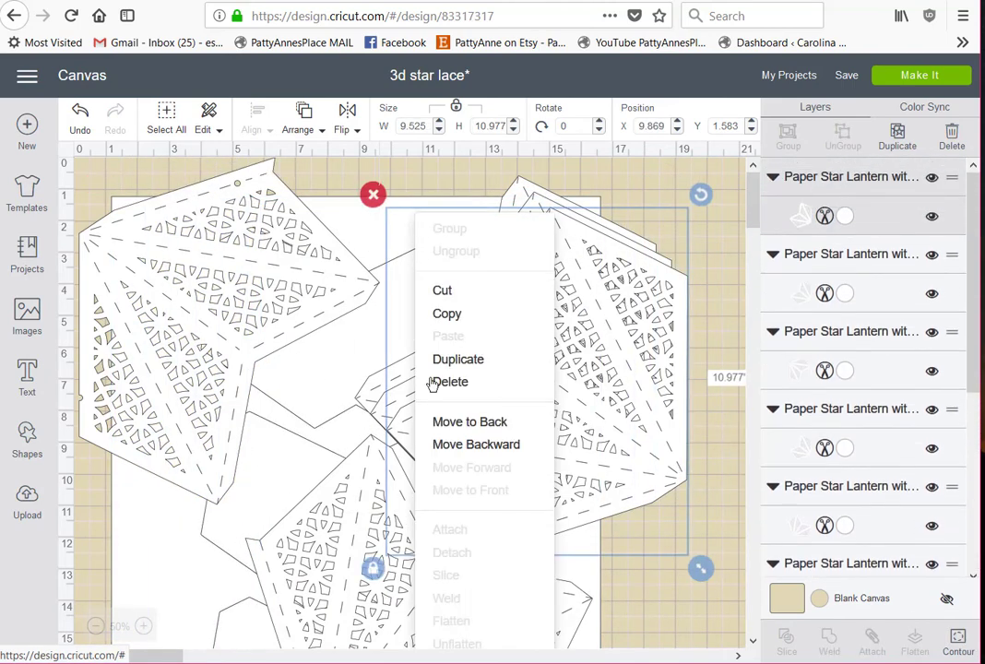
{"action": "left_click", "coordinate": [348, 348]}
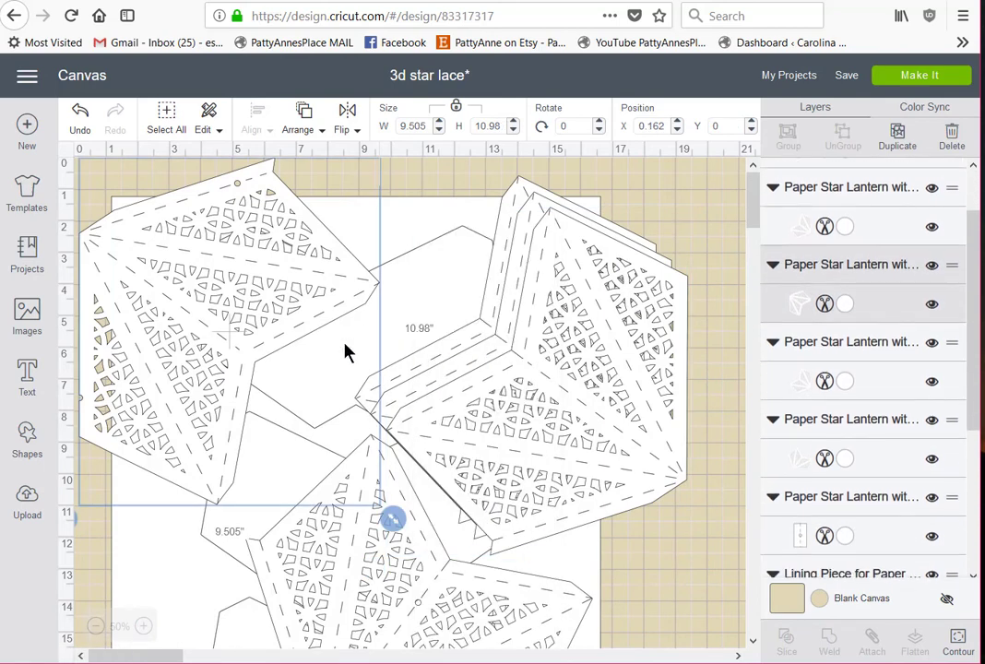
{"action": "left_click", "coordinate": [409, 213]}
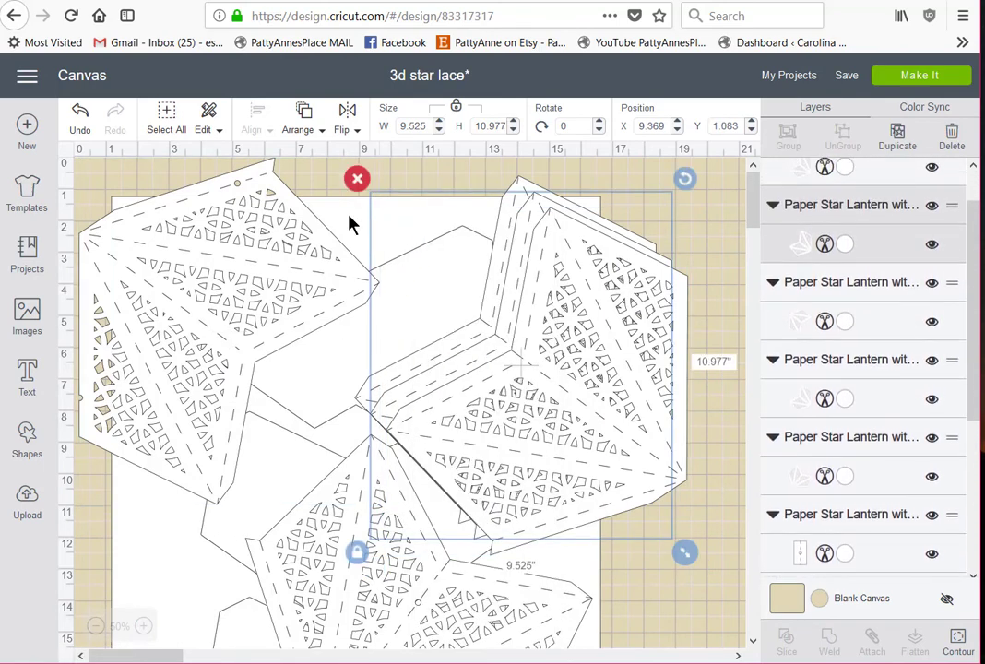
{"action": "left_click", "coordinate": [349, 220]}
{"action": "left_click", "coordinate": [391, 198]}
{"action": "left_click_drag", "start_coordinate": [364, 203], "coordinate": [611, 484]}
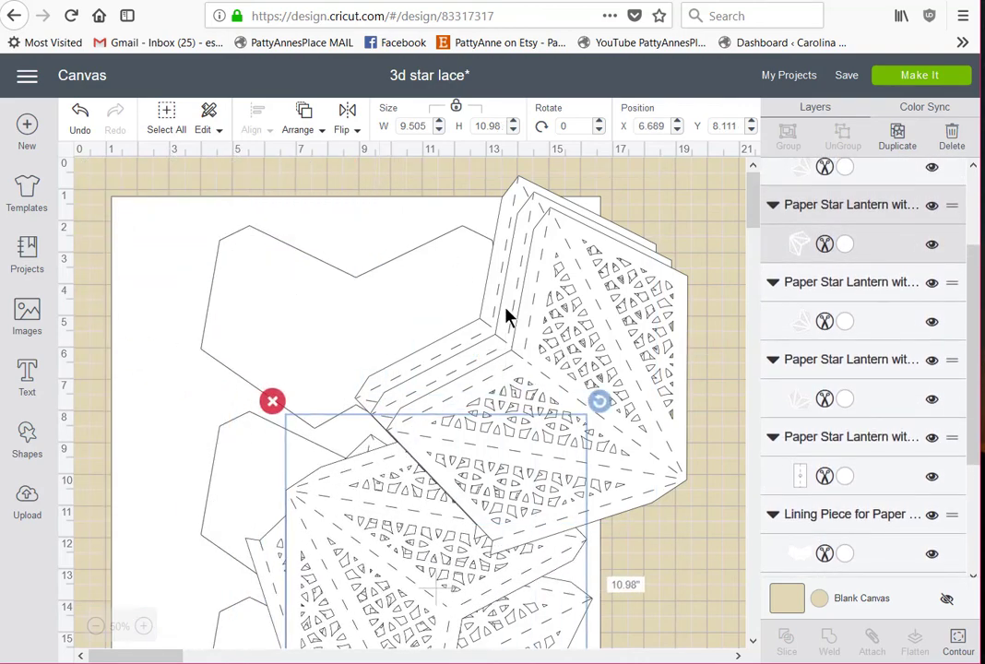
{"action": "left_click_drag", "start_coordinate": [505, 315], "coordinate": [445, 353]}
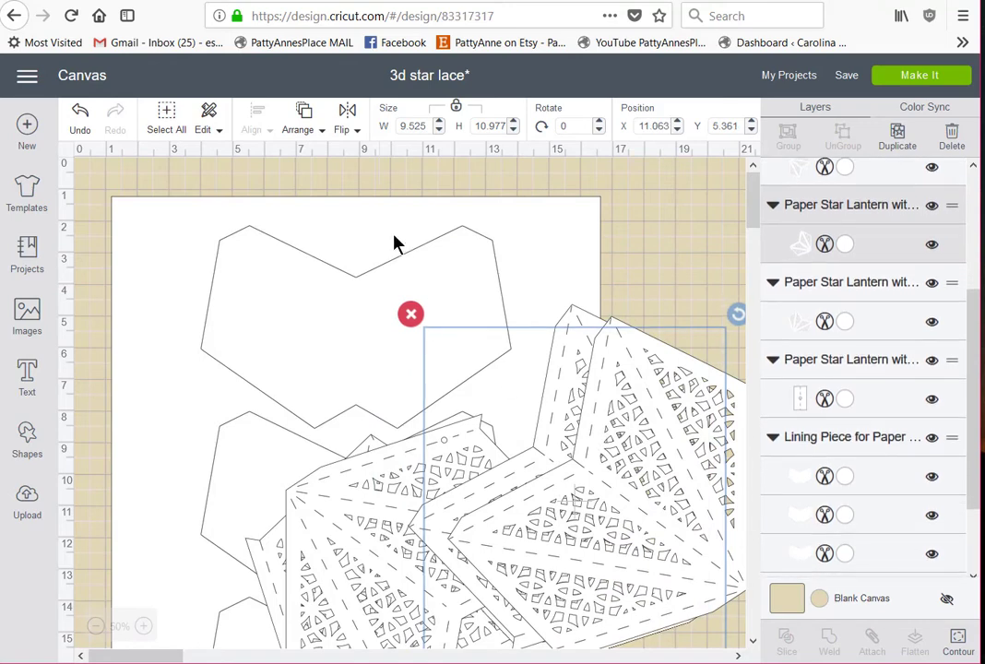
Step: Ungroup the Lining Piece for Paper Star Lantern and delete the large rectangle behind its three lining shapes
{"action": "left_click", "coordinate": [393, 243]}
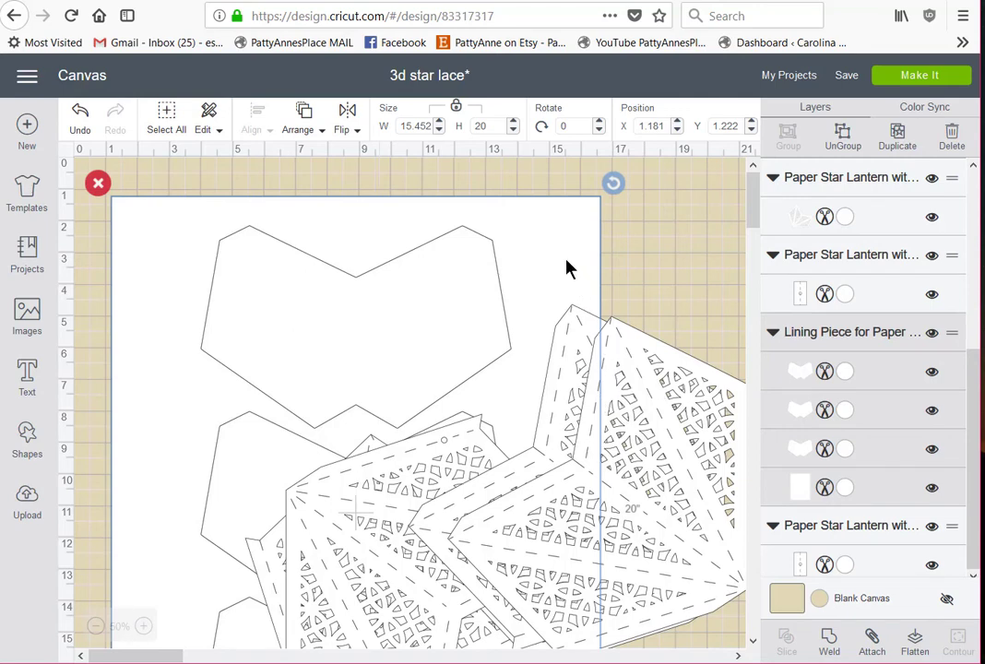
{"action": "key", "text": "Delete"}
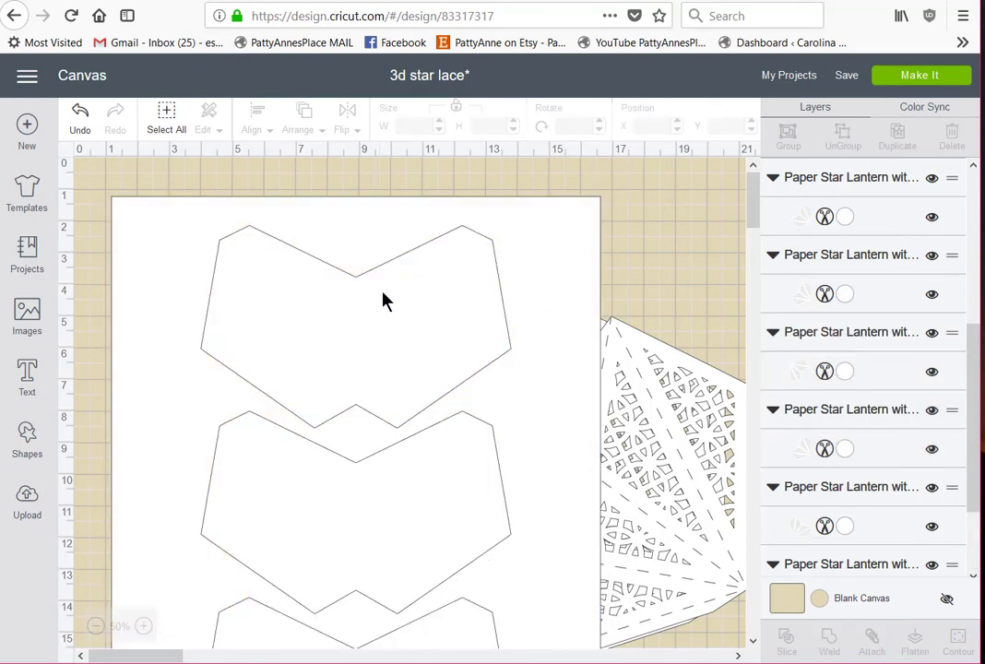
{"action": "left_click", "coordinate": [171, 254]}
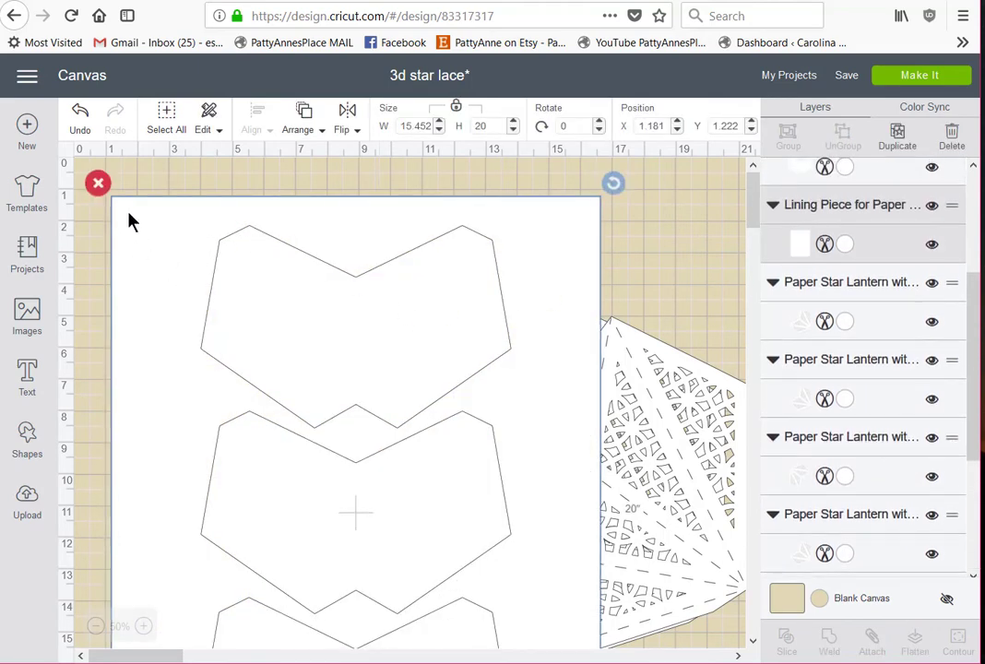
{"action": "left_click", "coordinate": [102, 188]}
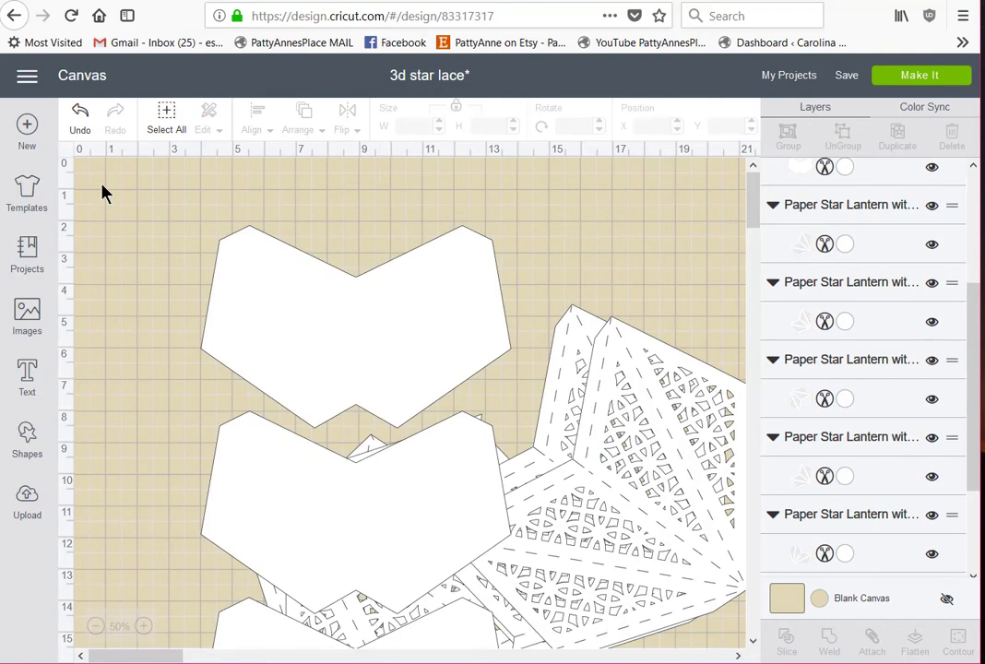
Step: Space out the two upper lining shapes, the top one at about X 1.205, Y 0.534, and duplicate the top one twice
{"action": "left_click_drag", "start_coordinate": [277, 342], "coordinate": [190, 285]}
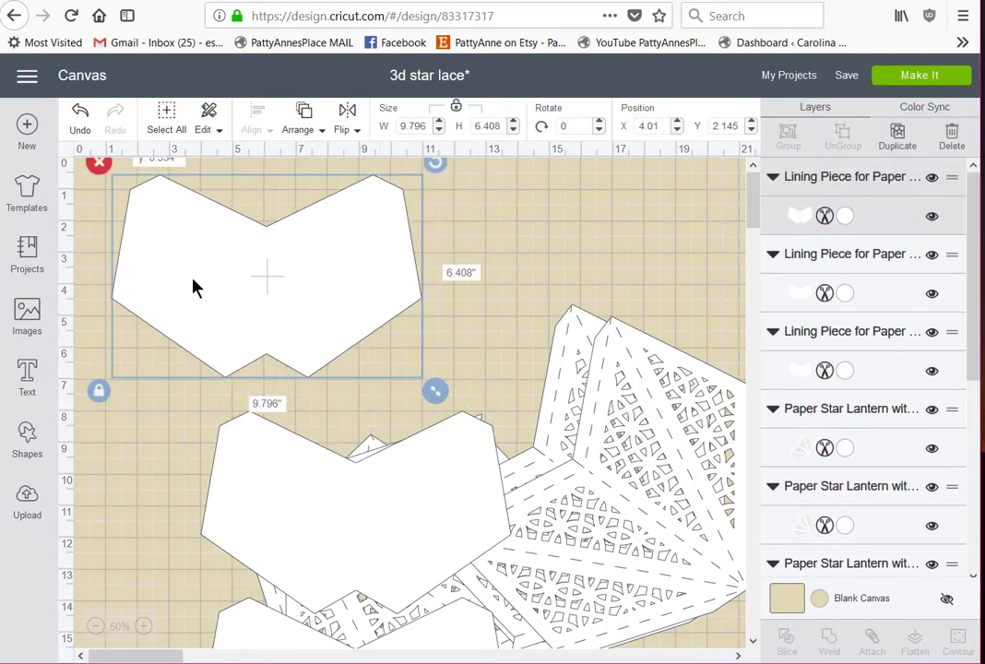
{"action": "left_click_drag", "start_coordinate": [258, 476], "coordinate": [168, 489]}
{"action": "left_click", "coordinate": [295, 269]}
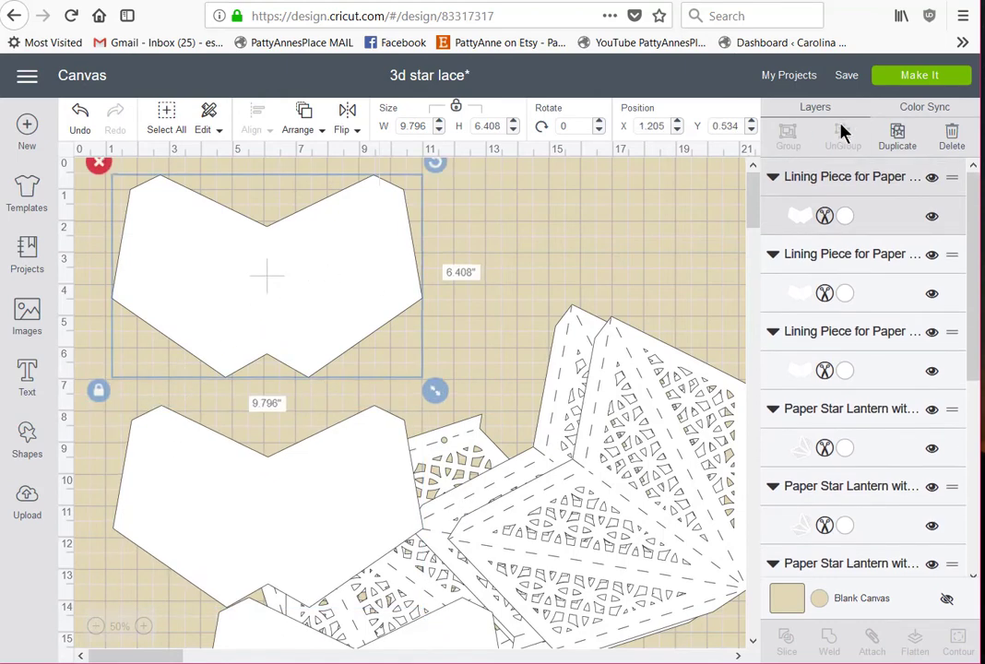
{"action": "left_click", "coordinate": [897, 135]}
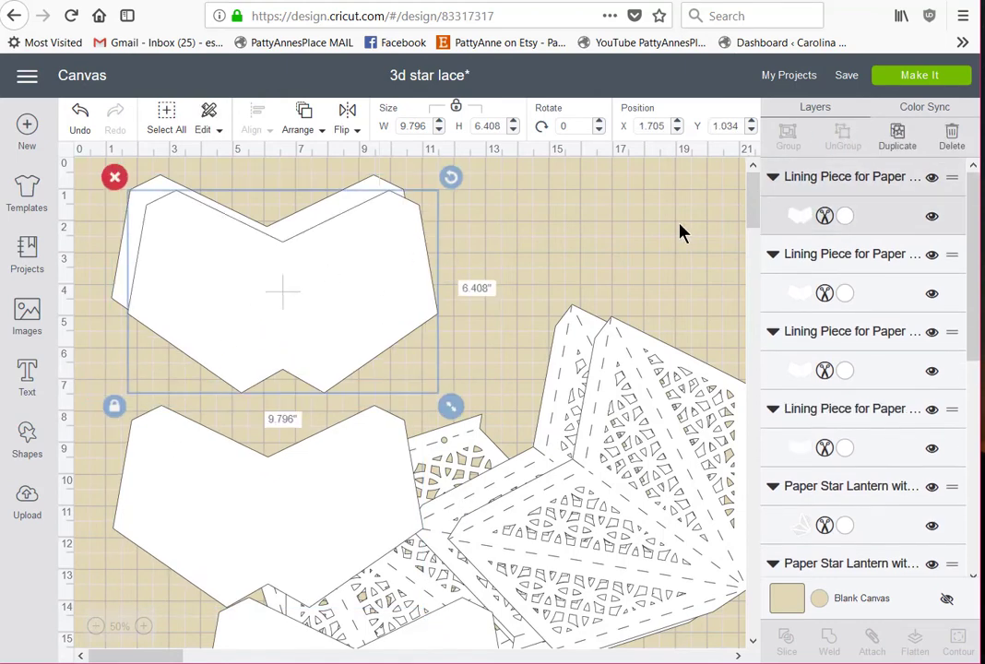
{"action": "left_click", "coordinate": [872, 137]}
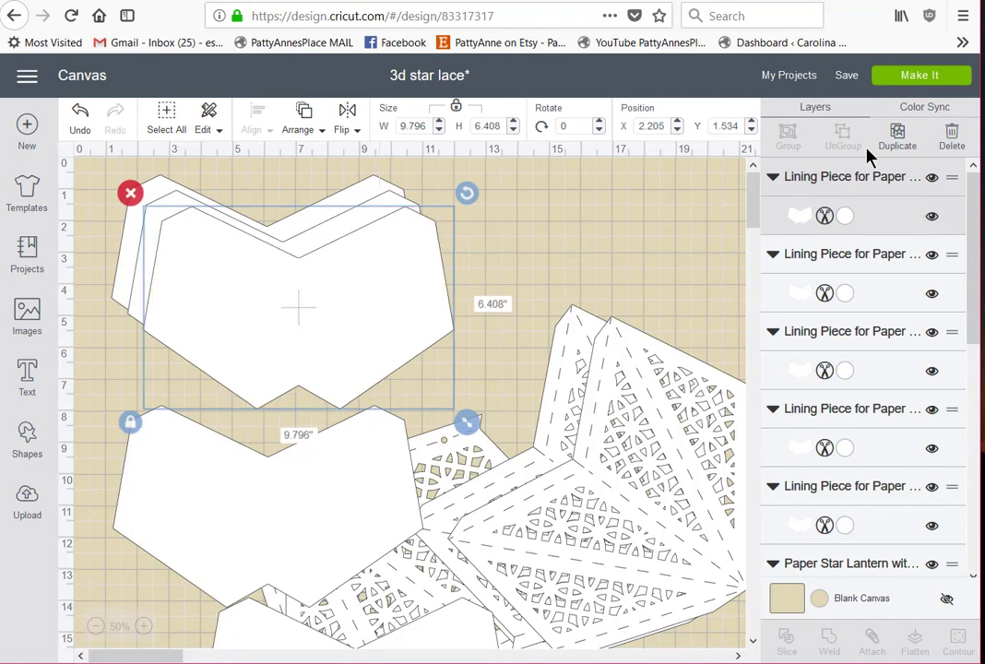
Step: Send the project to mat preparation and review the lace and lining pieces laid out on every mat
{"action": "left_click", "coordinate": [905, 78]}
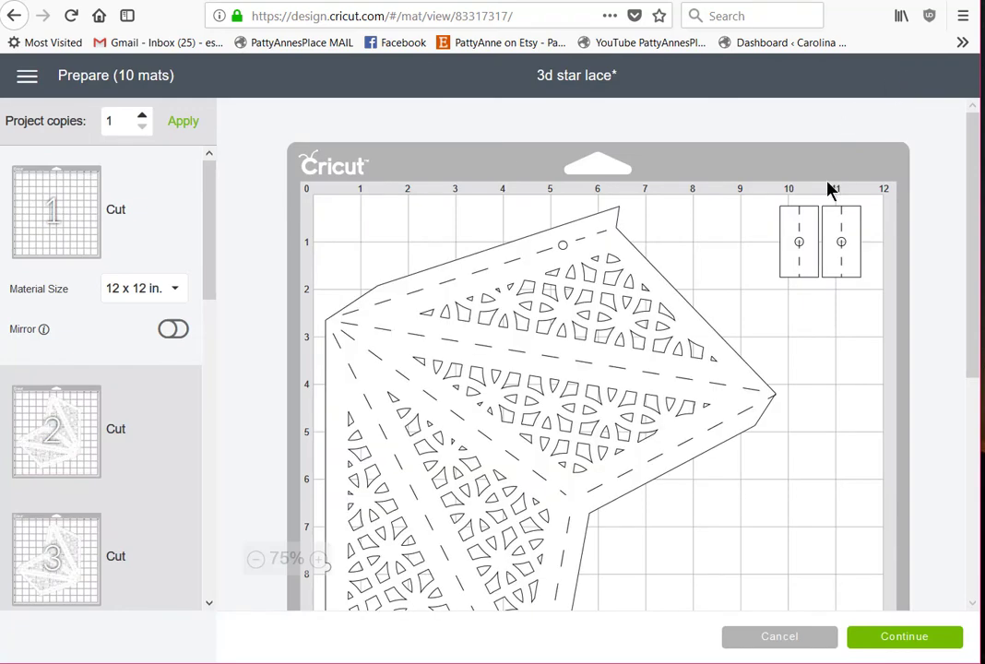
{"action": "scroll", "coordinate": [600, 373], "scroll_direction": "down", "scroll_amount": 5}
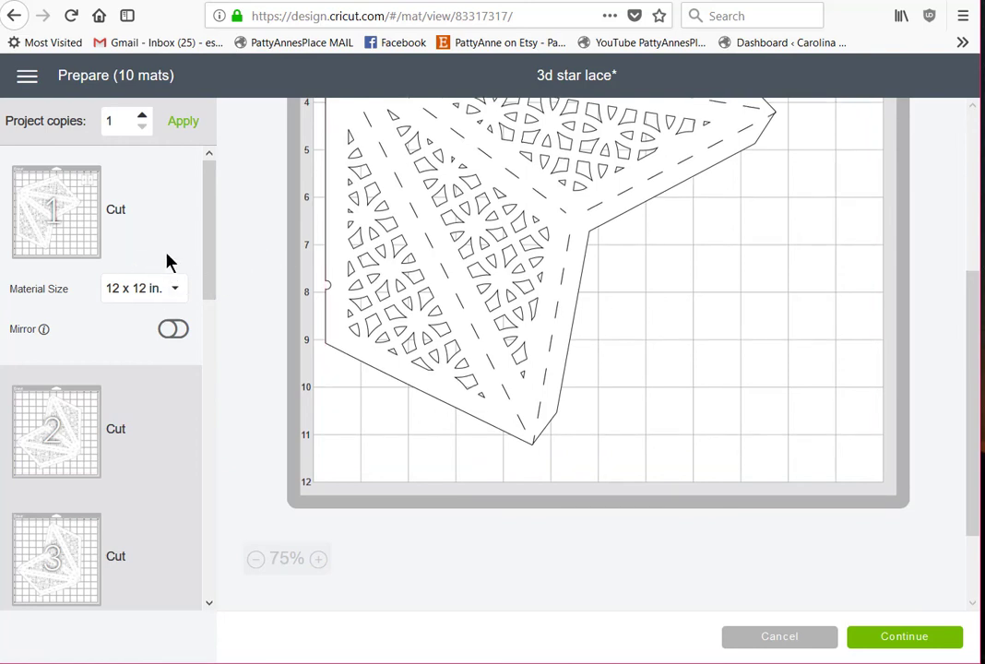
{"action": "left_click_drag", "start_coordinate": [209, 213], "coordinate": [200, 284]}
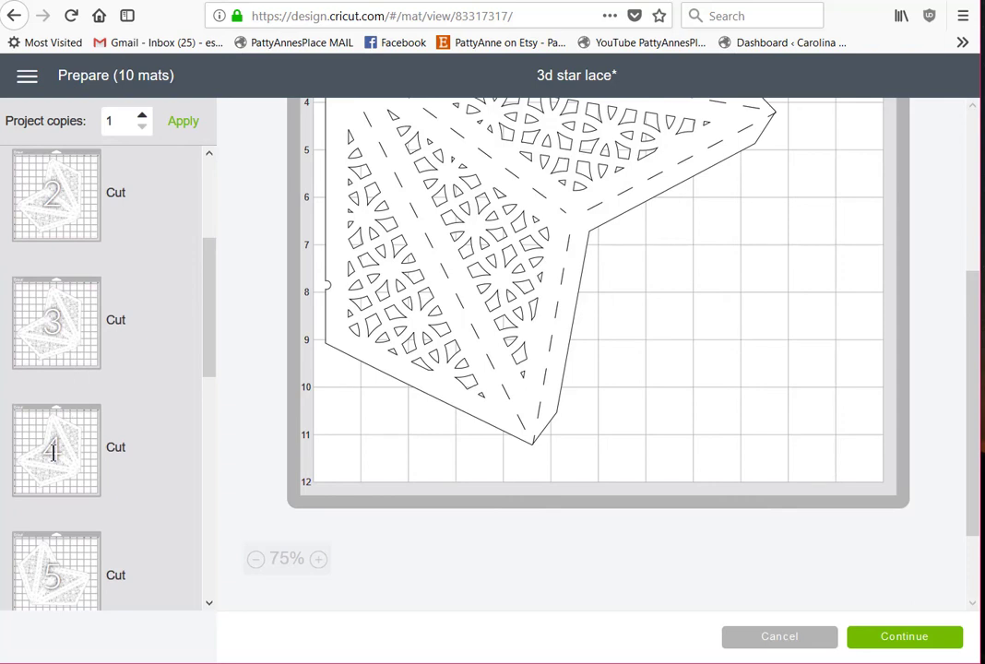
{"action": "left_click_drag", "start_coordinate": [205, 316], "coordinate": [106, 355]}
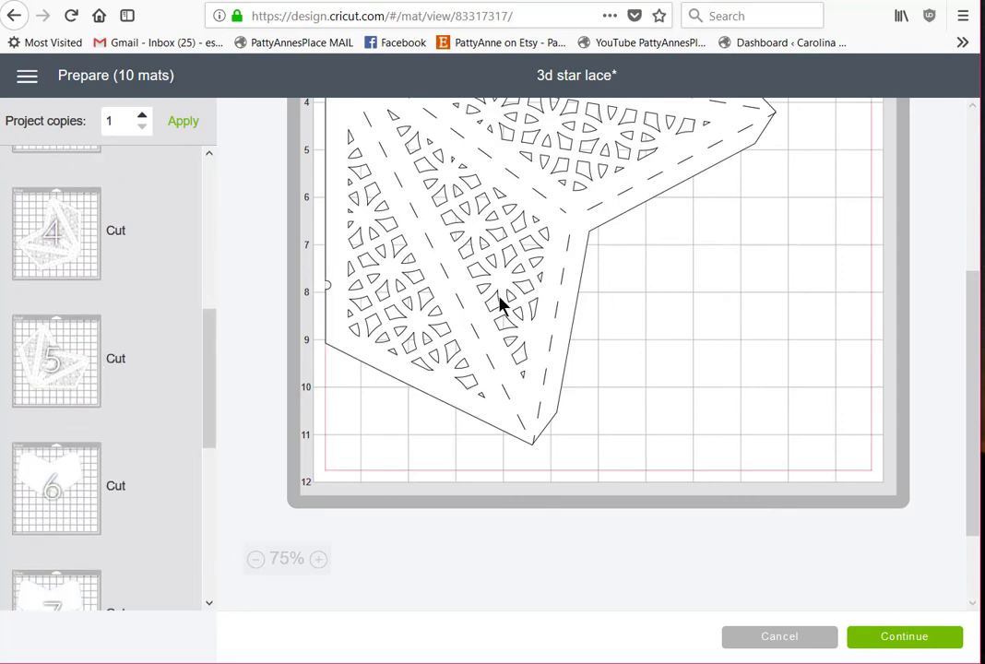
{"action": "left_click_drag", "start_coordinate": [200, 397], "coordinate": [202, 454]}
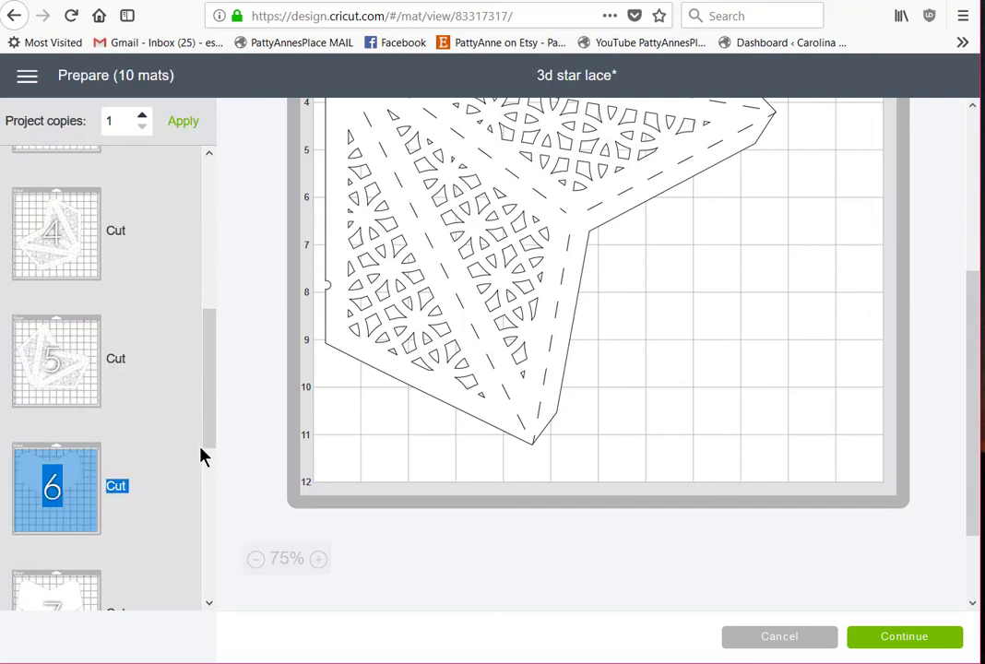
{"action": "left_click_drag", "start_coordinate": [210, 385], "coordinate": [202, 477]}
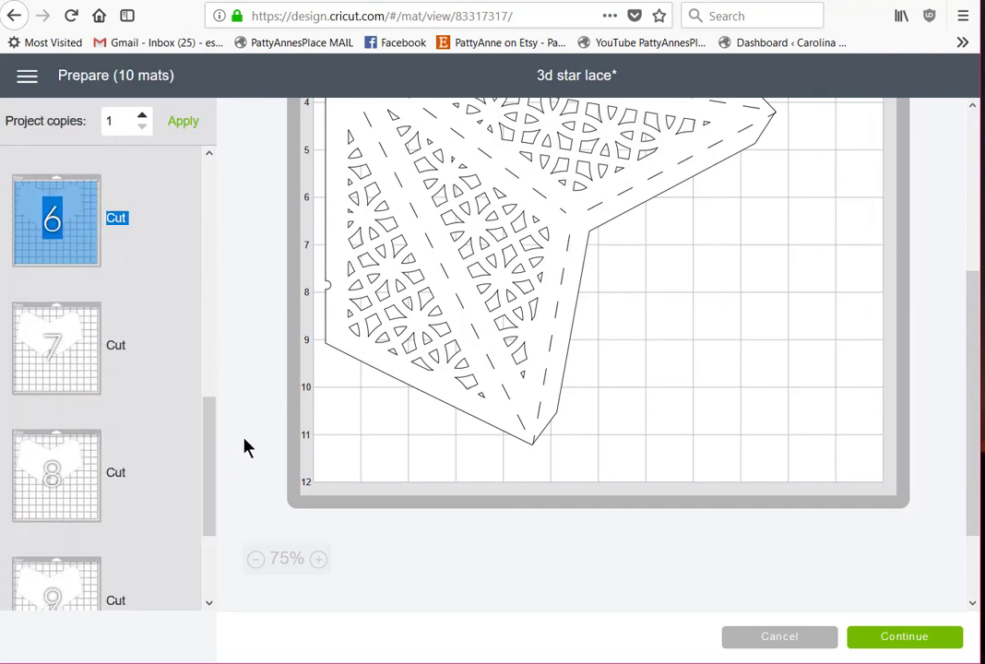
{"action": "left_click", "coordinate": [147, 278]}
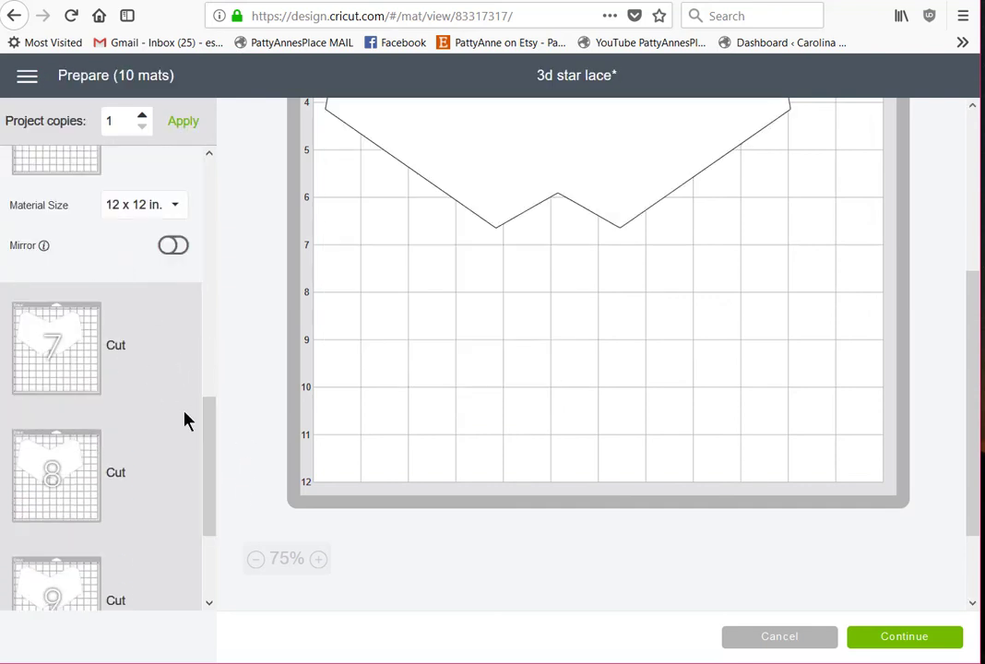
{"action": "left_click_drag", "start_coordinate": [206, 466], "coordinate": [220, 399]}
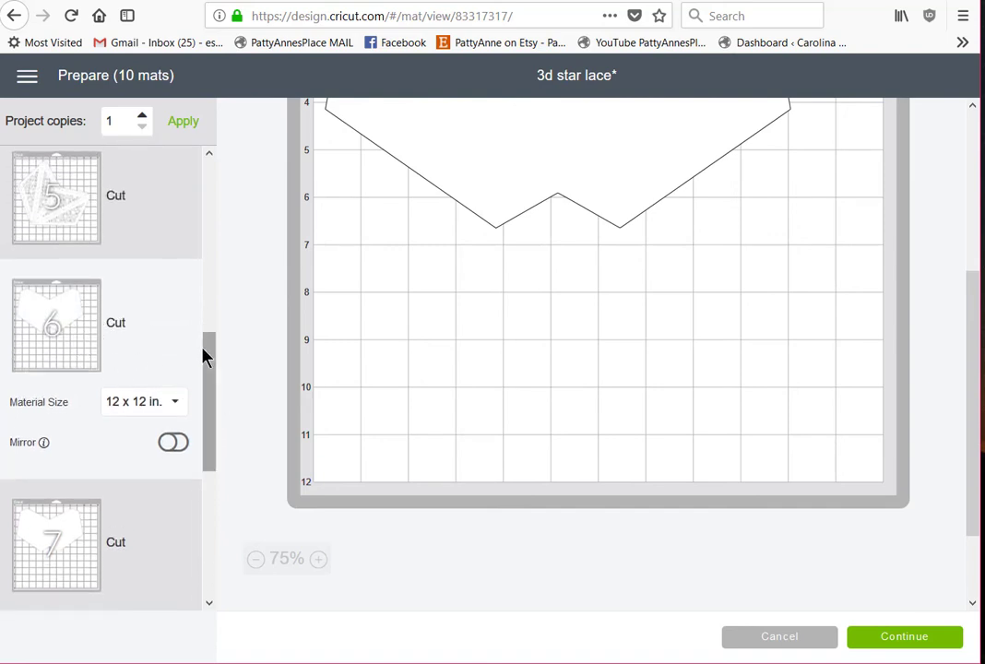
{"action": "left_click_drag", "start_coordinate": [208, 359], "coordinate": [213, 395]}
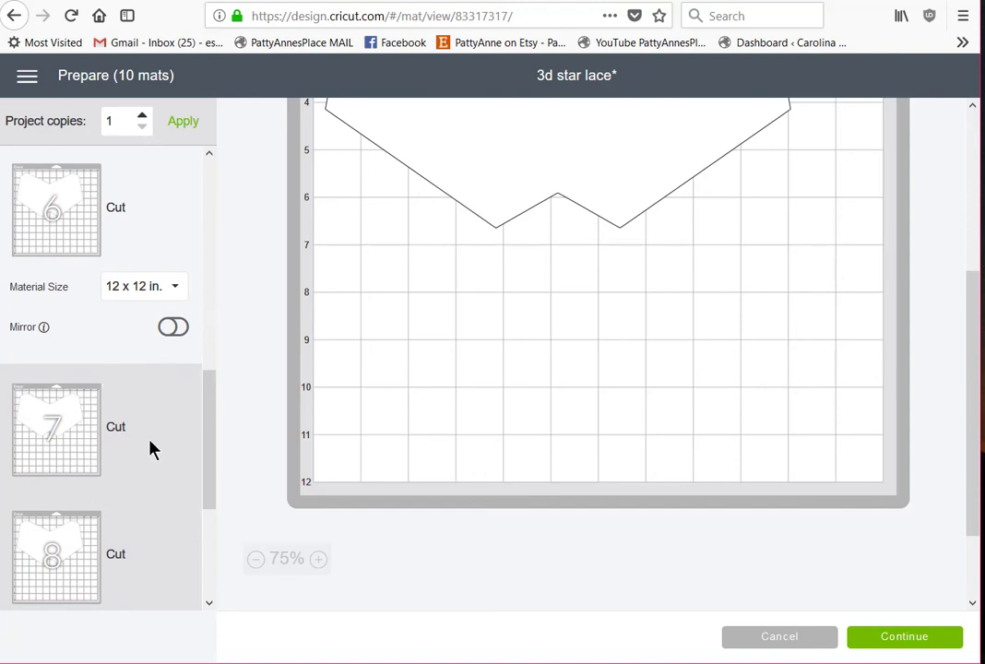
{"action": "scroll", "coordinate": [152, 449], "scroll_direction": "down", "scroll_amount": 5}
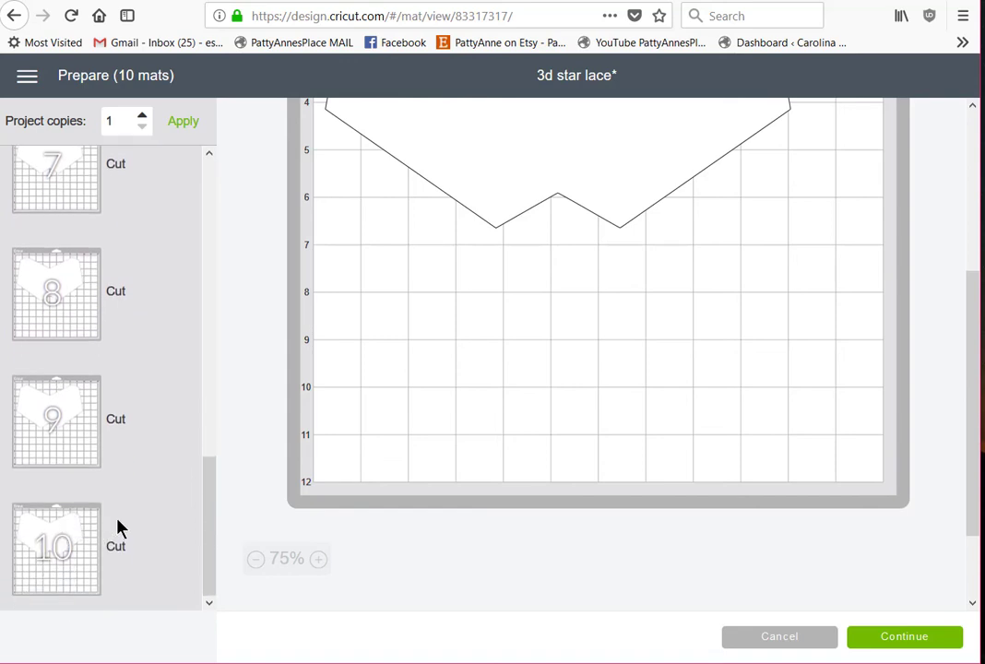
{"action": "scroll", "coordinate": [187, 468], "scroll_direction": "up", "scroll_amount": 10}
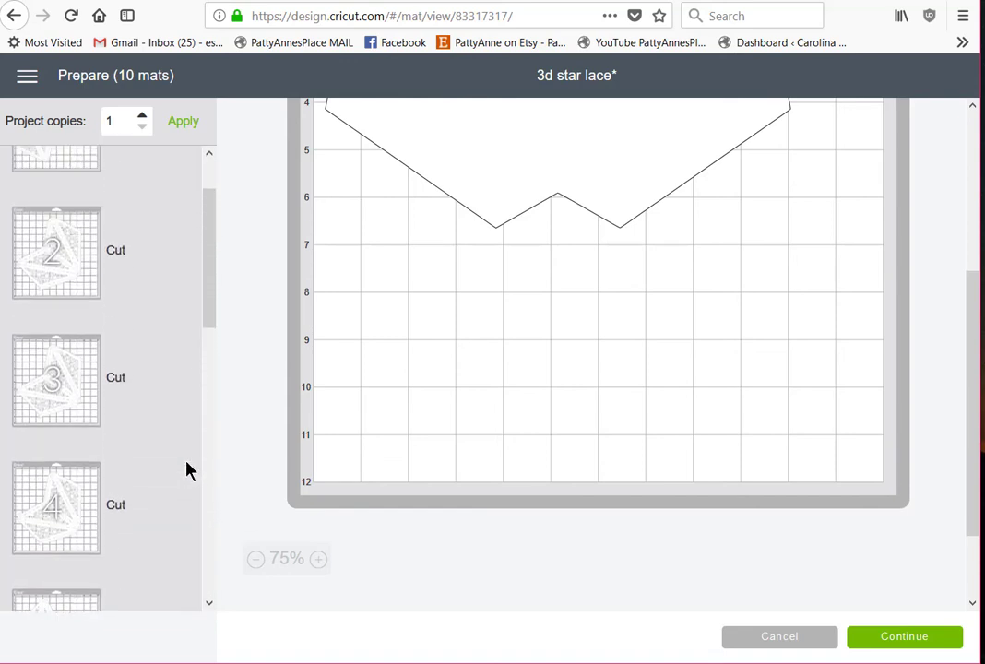
{"action": "scroll", "coordinate": [187, 470], "scroll_direction": "up", "scroll_amount": 2}
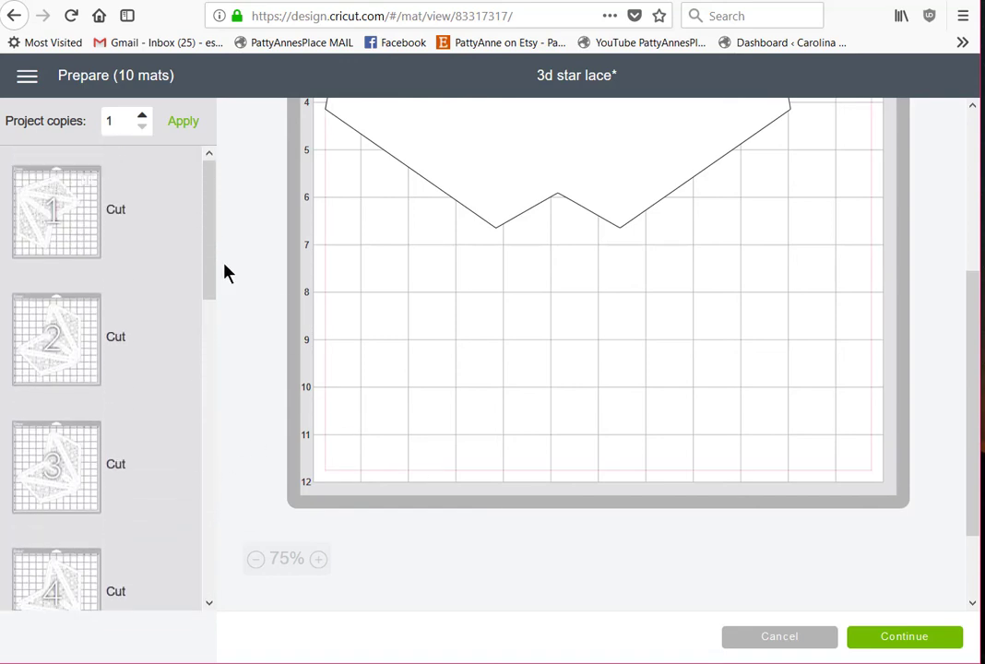
Step: Move mat 1's two small one-hole rectangles into the free upper-left and lower-left corners beside the lace piece, and continue to the Make stage
{"action": "left_click", "coordinate": [79, 247]}
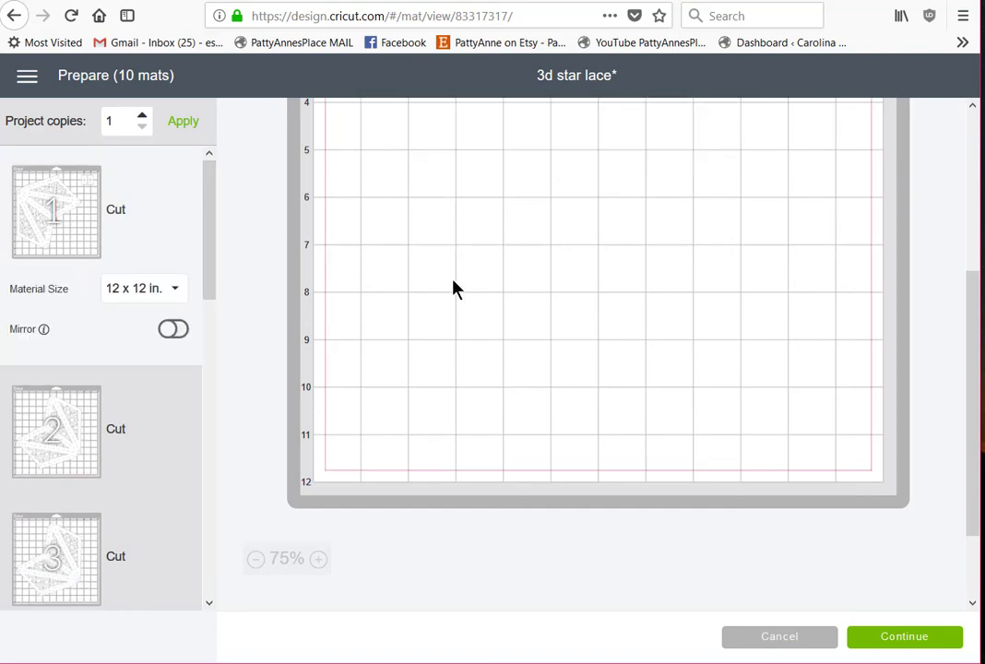
{"action": "scroll", "coordinate": [717, 299], "scroll_direction": "down", "scroll_amount": 2}
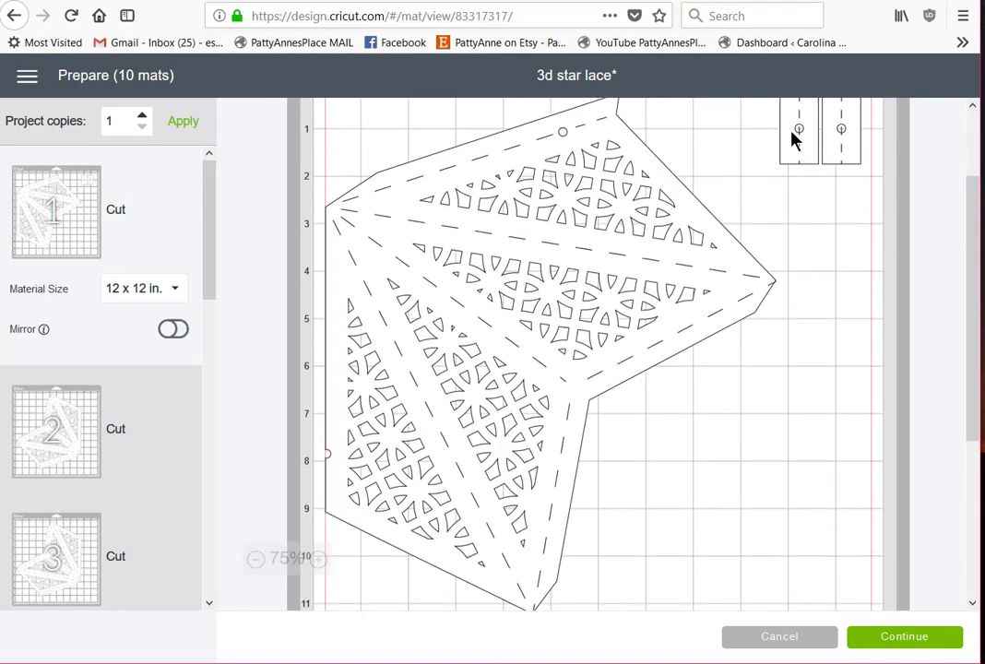
{"action": "left_click_drag", "start_coordinate": [796, 137], "coordinate": [343, 133]}
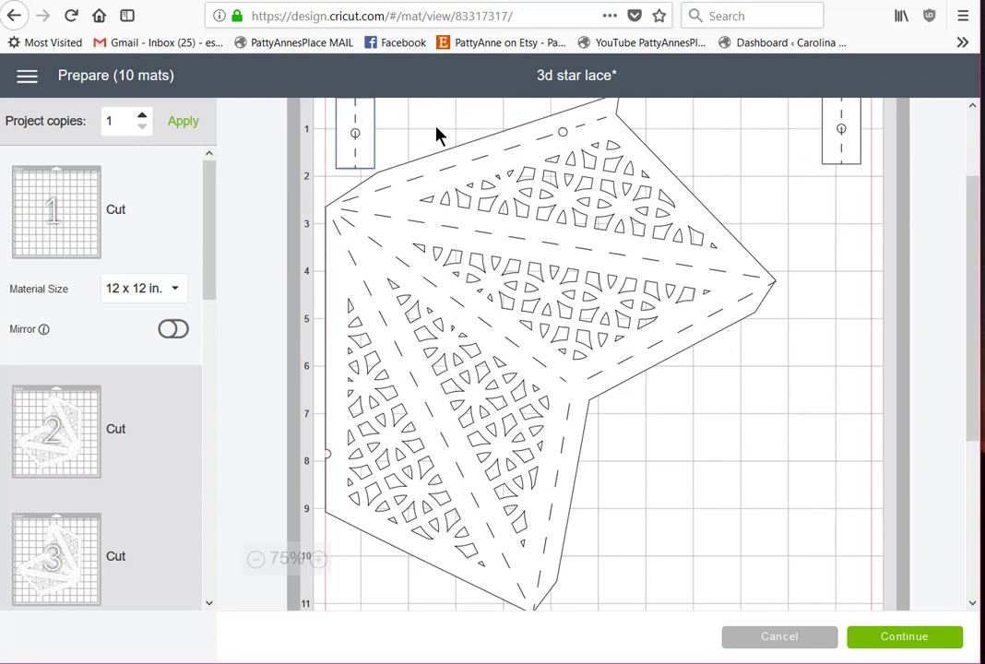
{"action": "left_click_drag", "start_coordinate": [834, 140], "coordinate": [536, 576]}
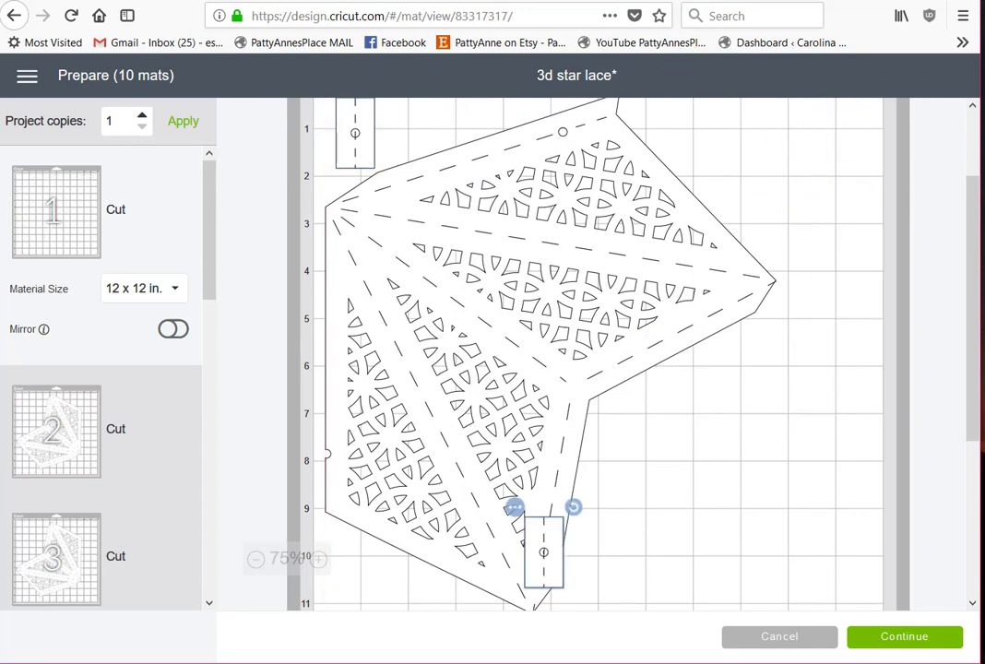
{"action": "scroll", "coordinate": [599, 461], "scroll_direction": "down", "scroll_amount": 3}
{"action": "left_click_drag", "start_coordinate": [544, 438], "coordinate": [362, 472]}
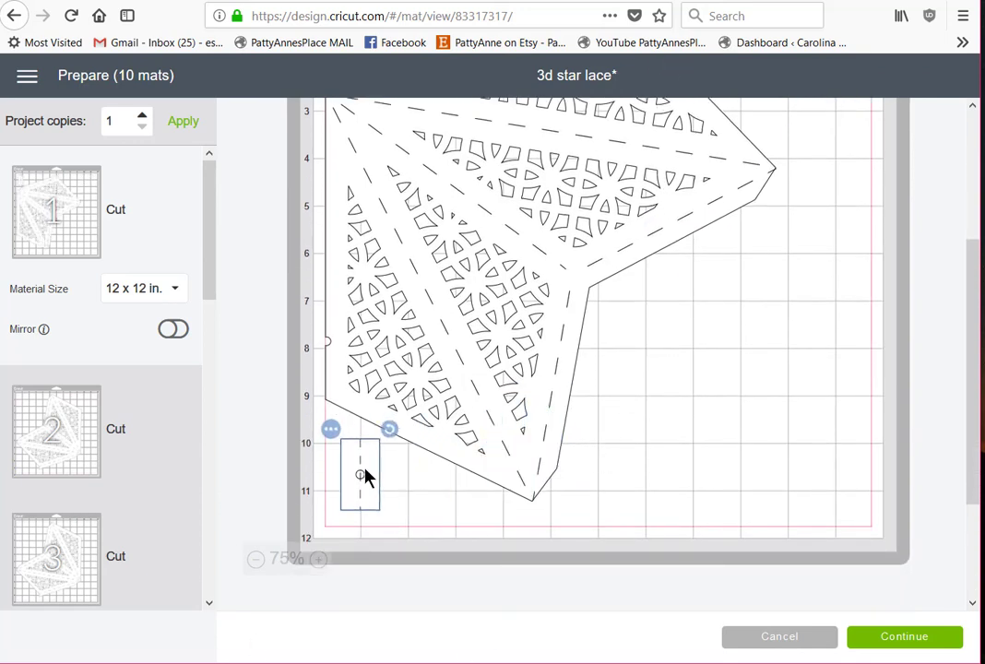
{"action": "left_click", "coordinate": [904, 636]}
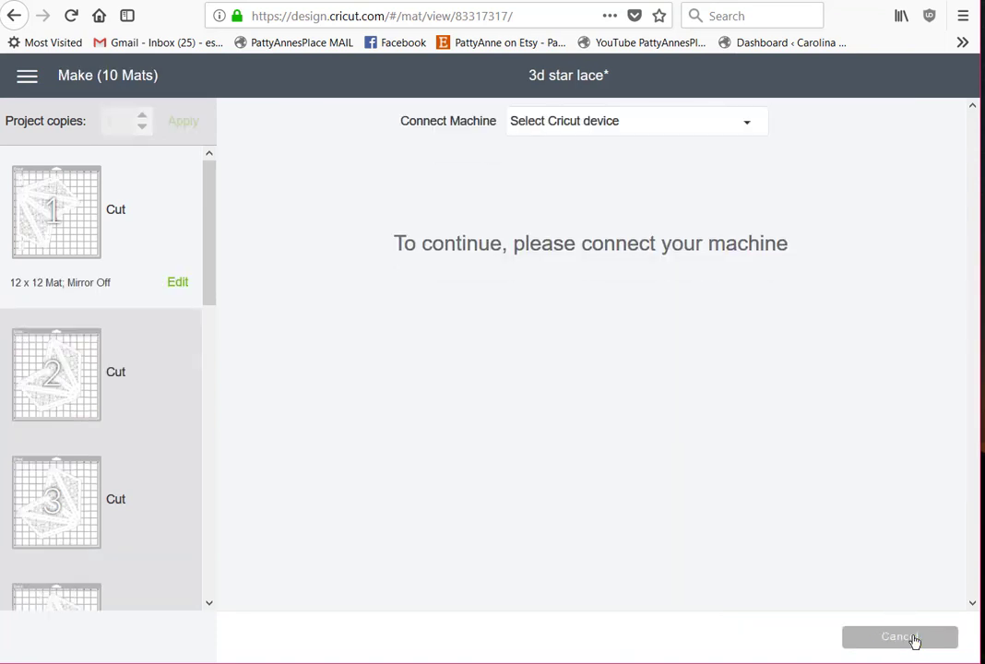